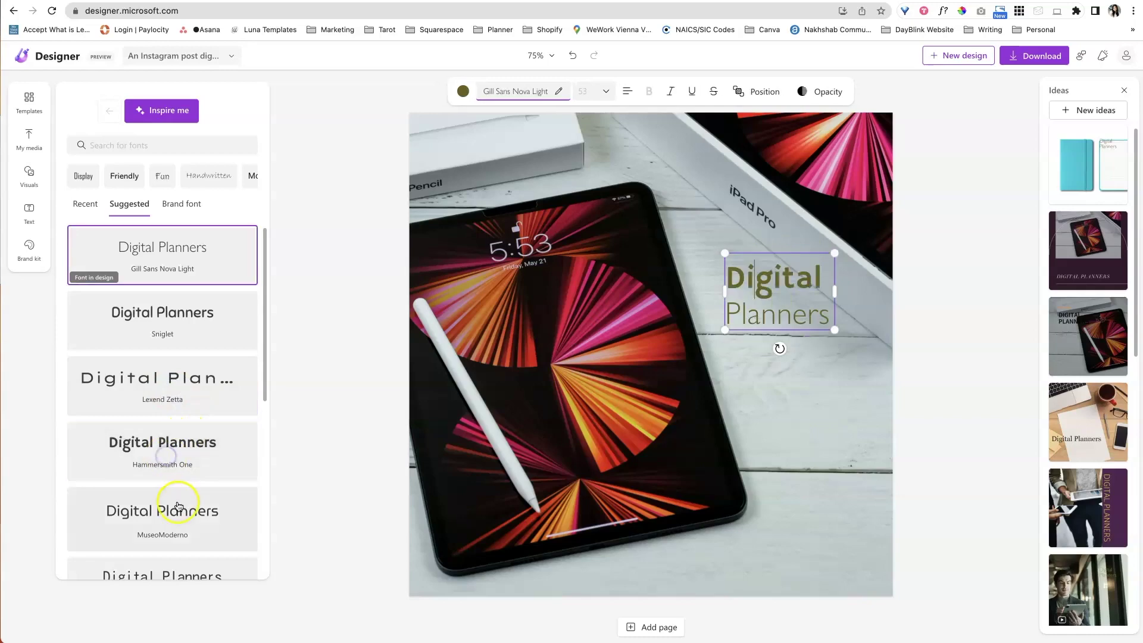
- Try MuseoModerno, Balthazar and Bangers on the heading, ending with 'Digital' in Aboreto
click(179, 507)
scroll(177, 570, down, 5)
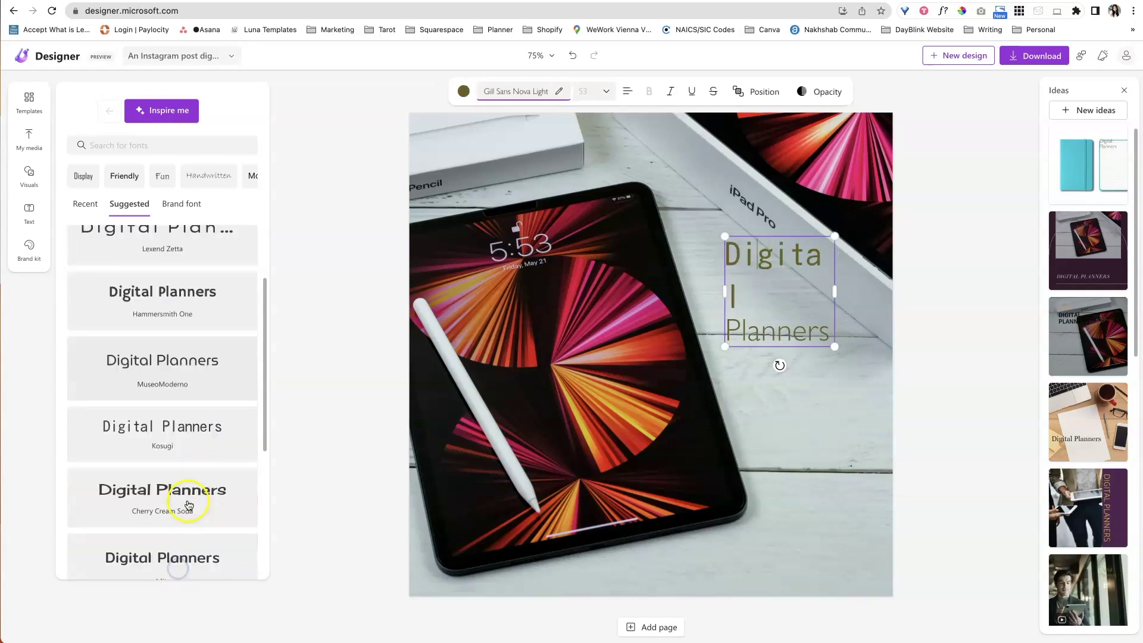
click(194, 434)
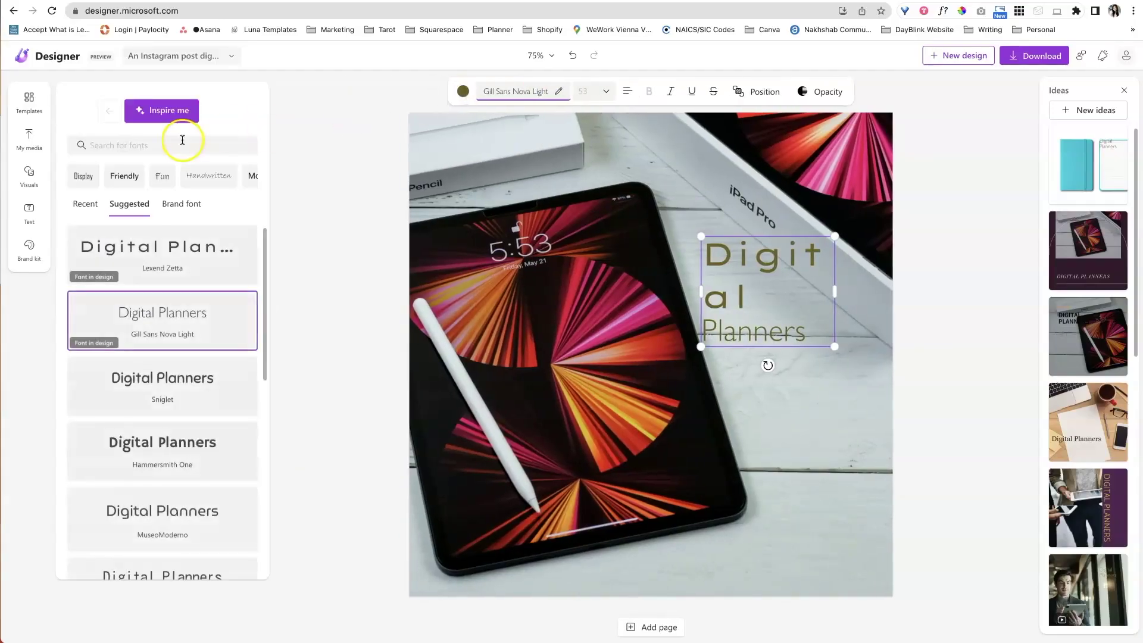
click(158, 185)
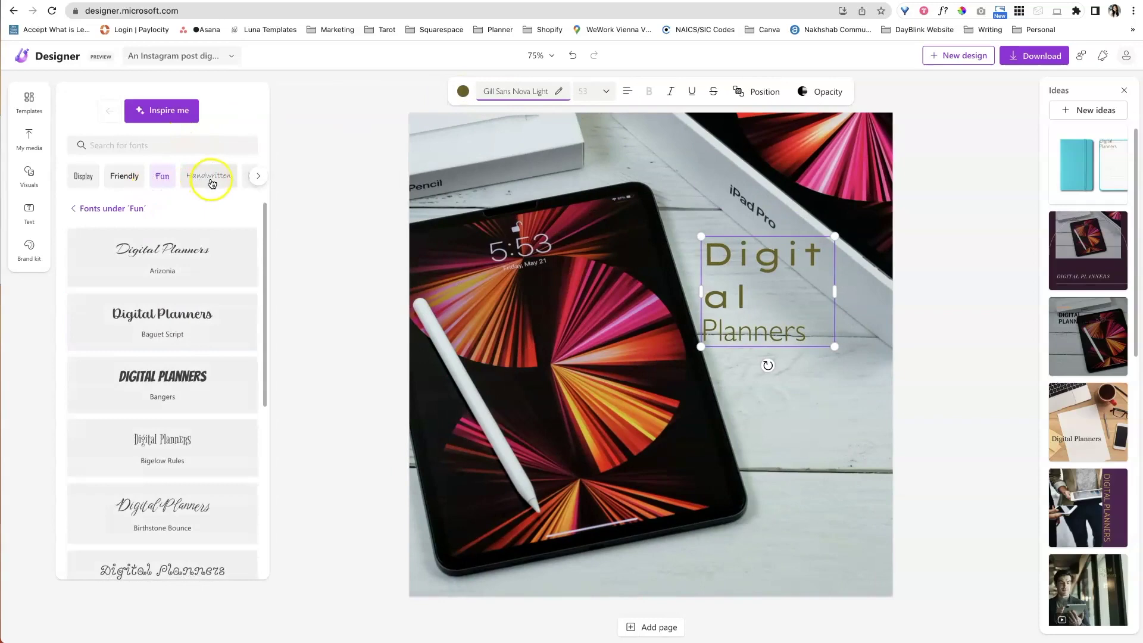
click(195, 387)
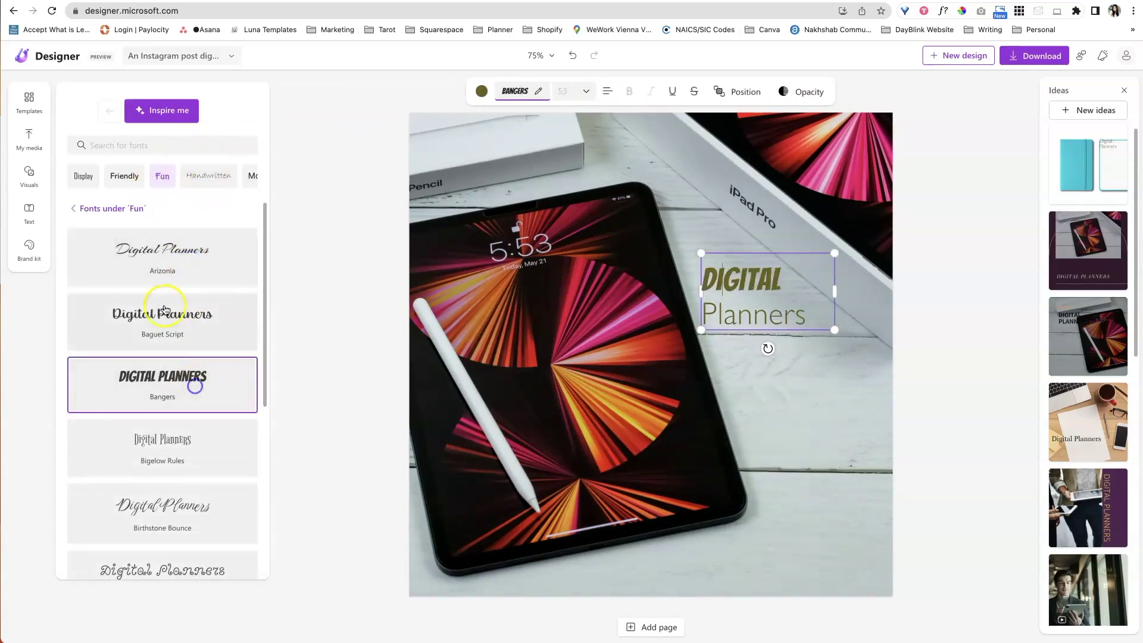
click(91, 179)
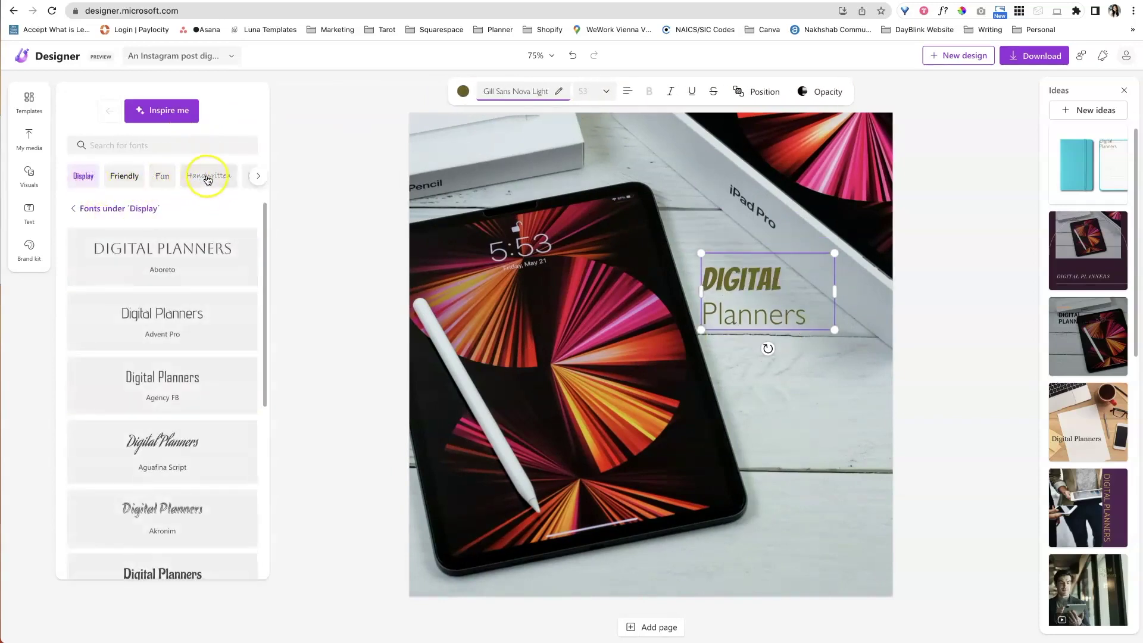
click(198, 253)
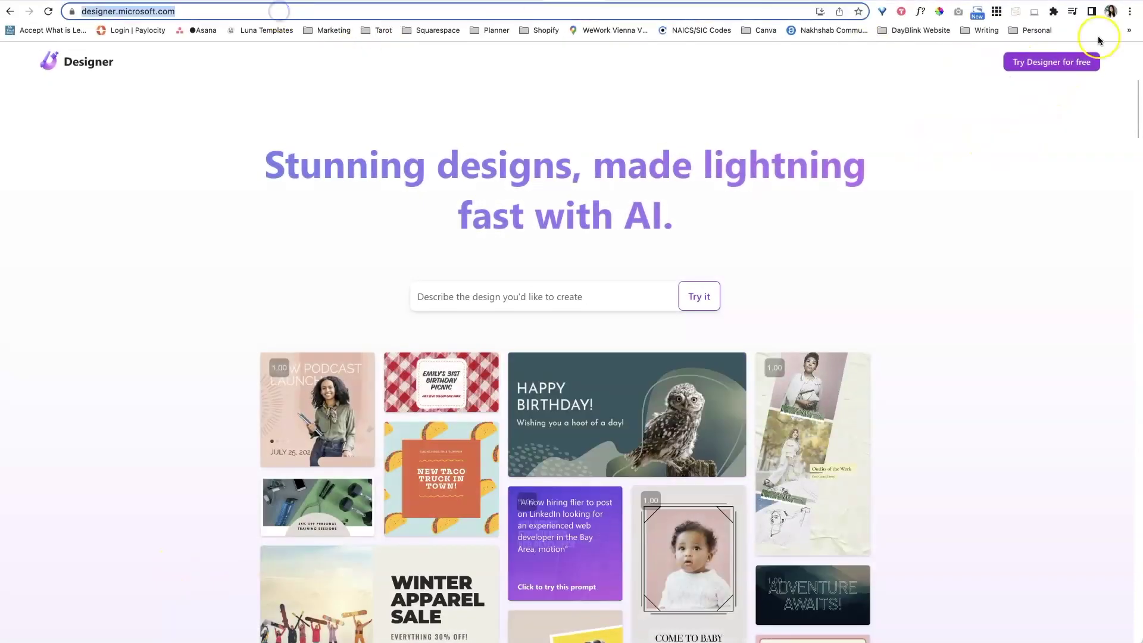
- Sign in to Designer with the account e-mail and password, choosing to stay signed in
click(1033, 62)
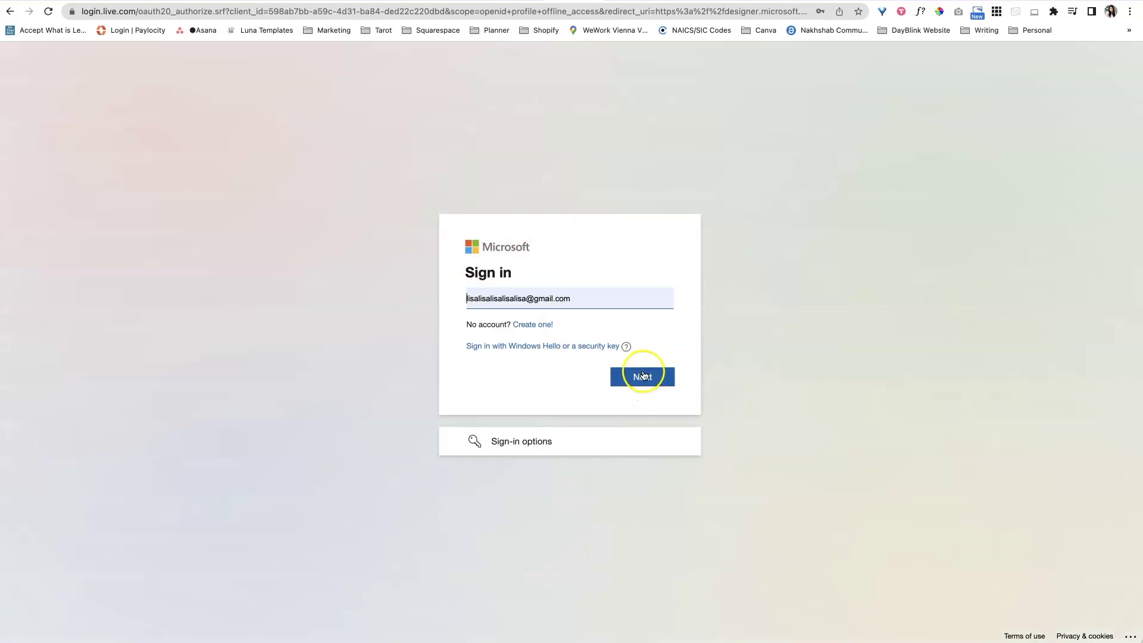
click(643, 376)
click(641, 403)
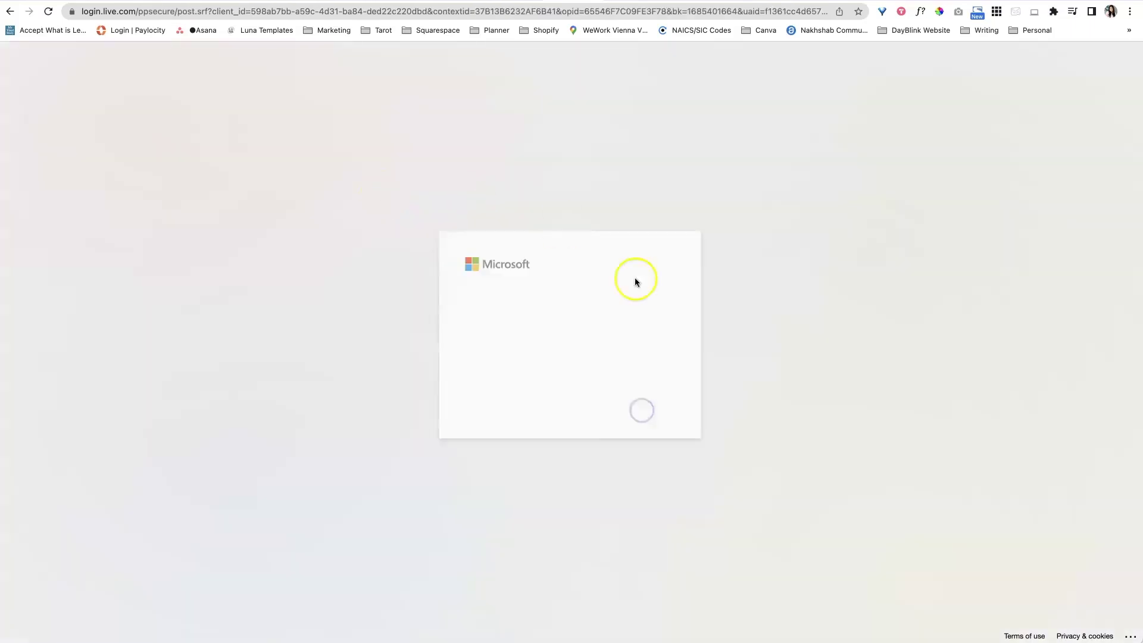
click(653, 407)
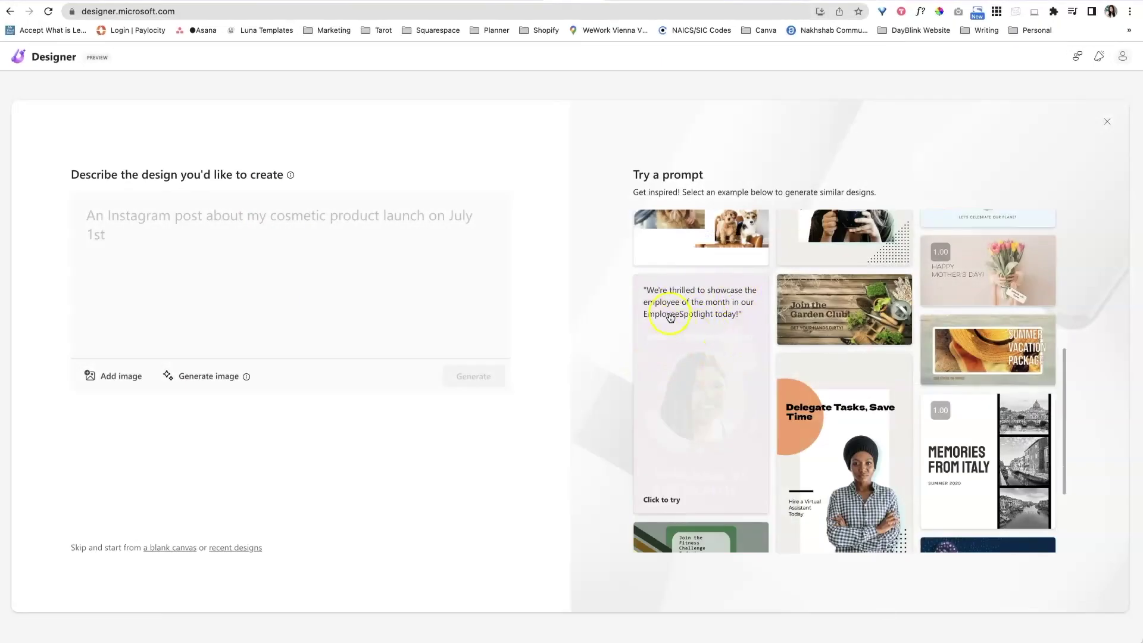
- Browse the Try a prompt examples, then place the cursor in the design description box
mouse_move(841, 455)
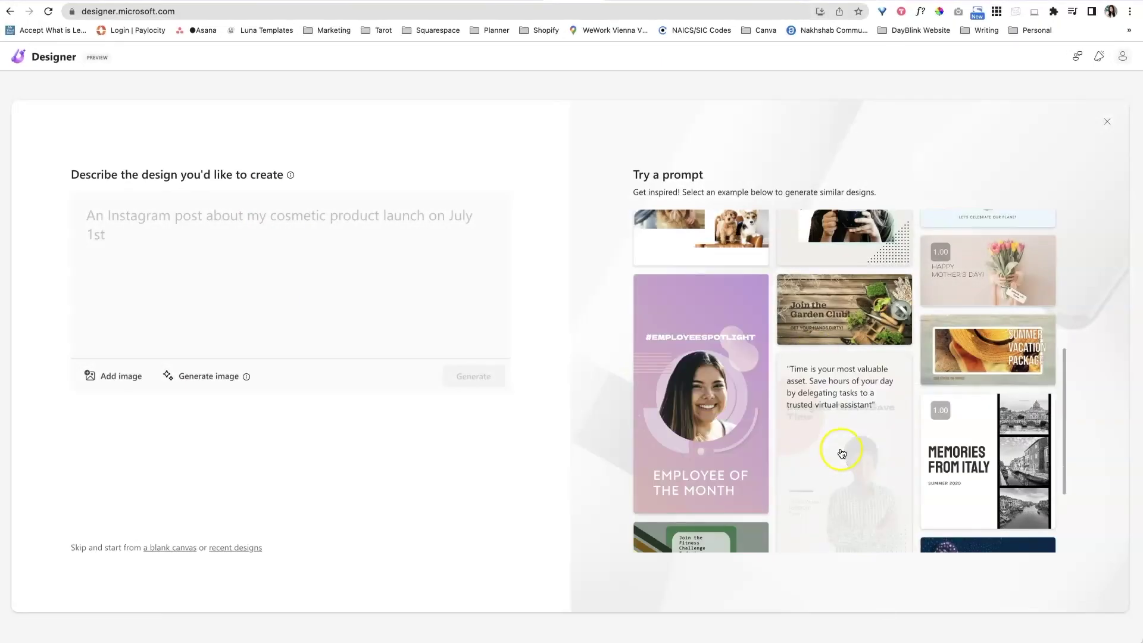
mouse_move(726, 463)
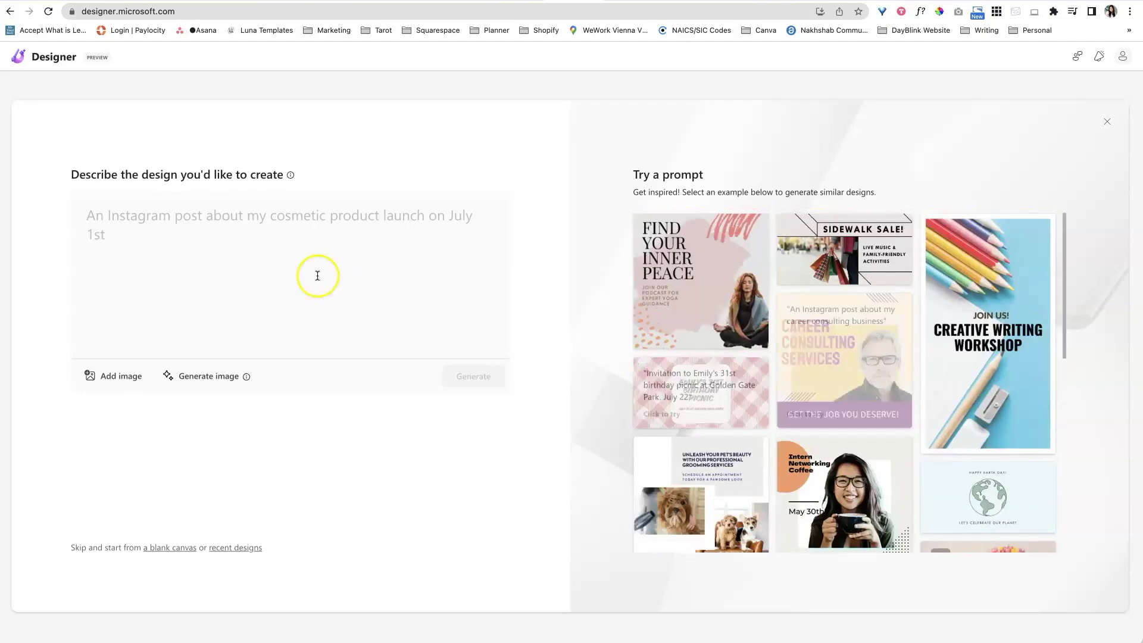
click(314, 250)
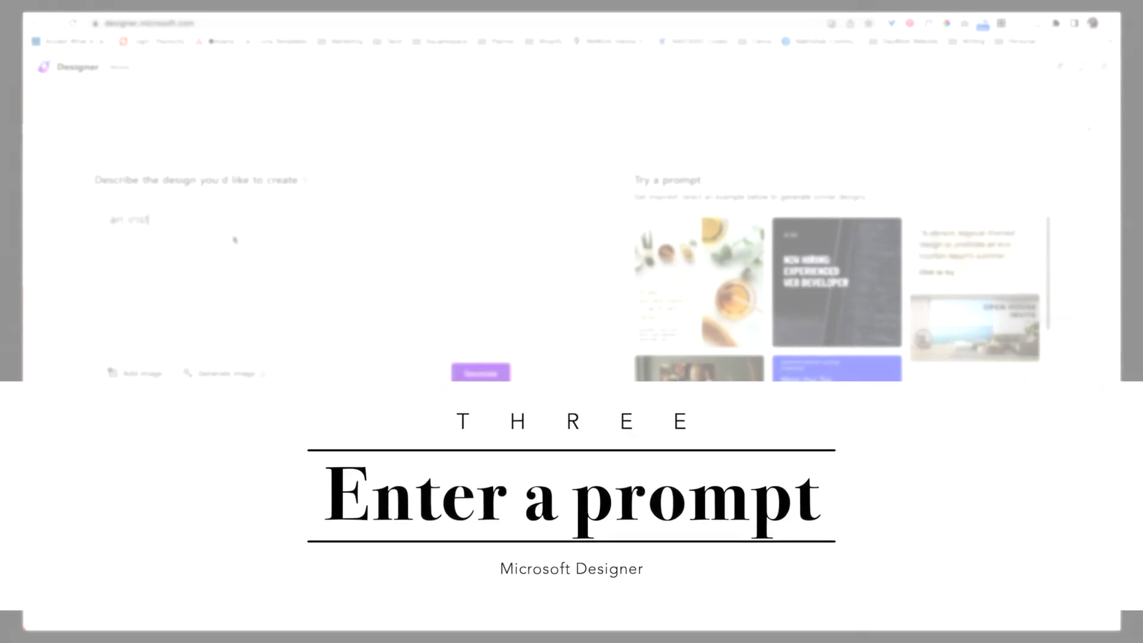
- Generate designs from the prompt 'an instagram post about my pretty planner' and browse the results
text(agram post about)
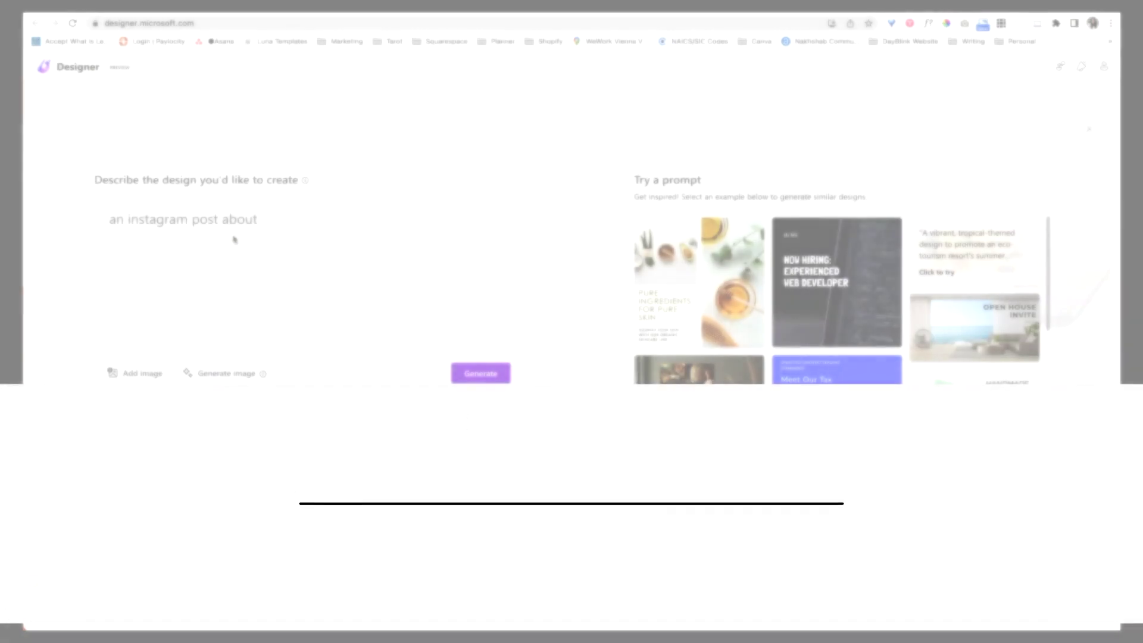
text( my pretty planner)
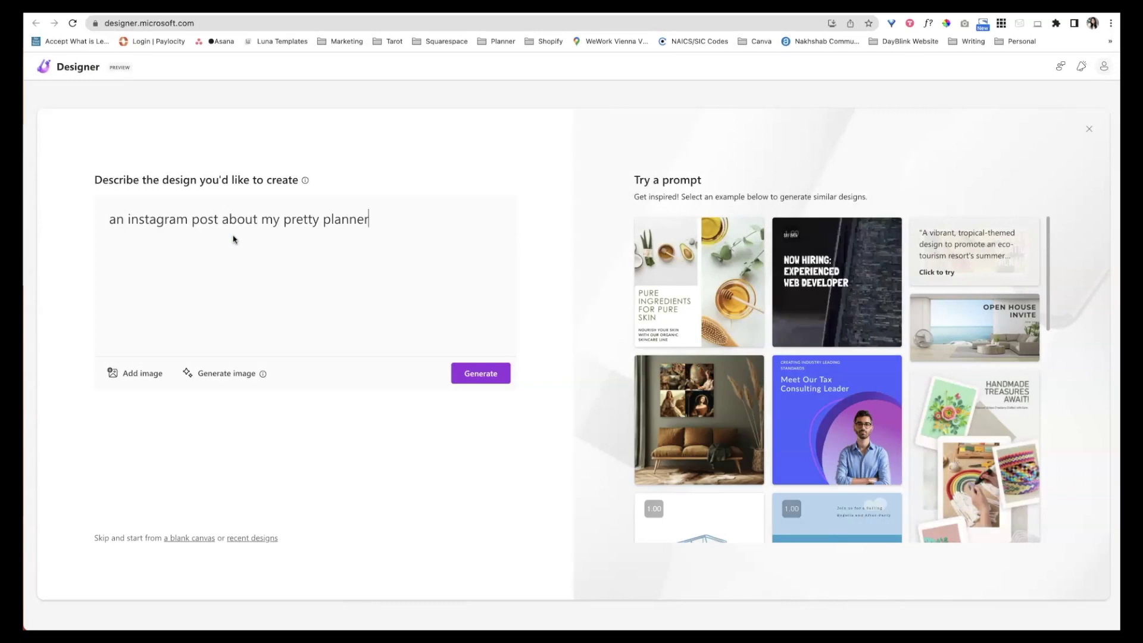
click(470, 374)
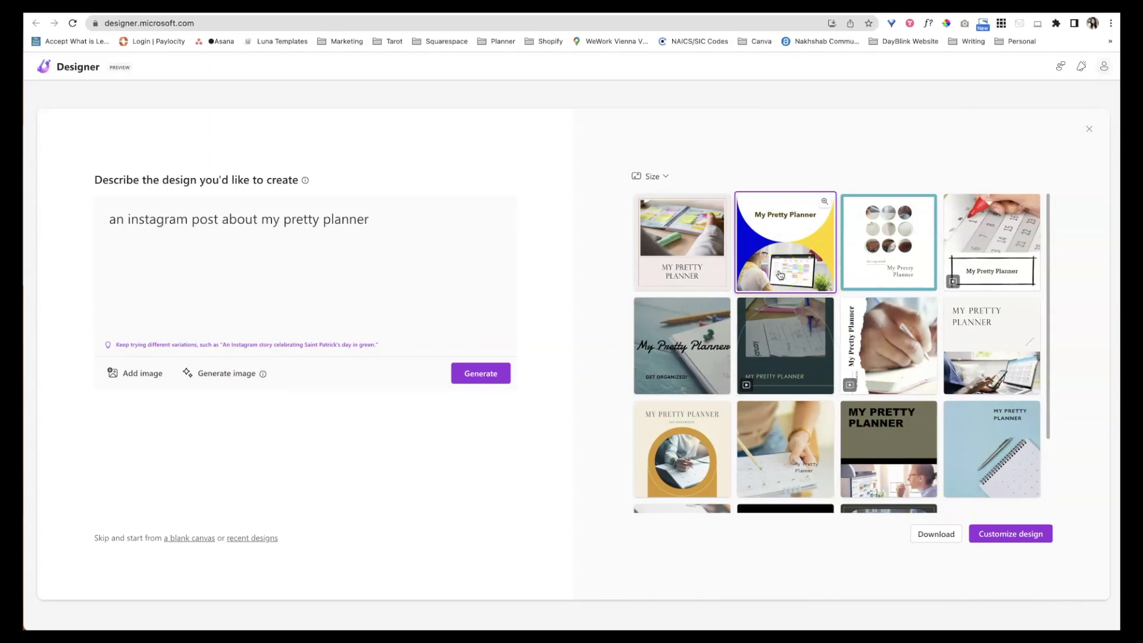
scroll(952, 452, down, 3)
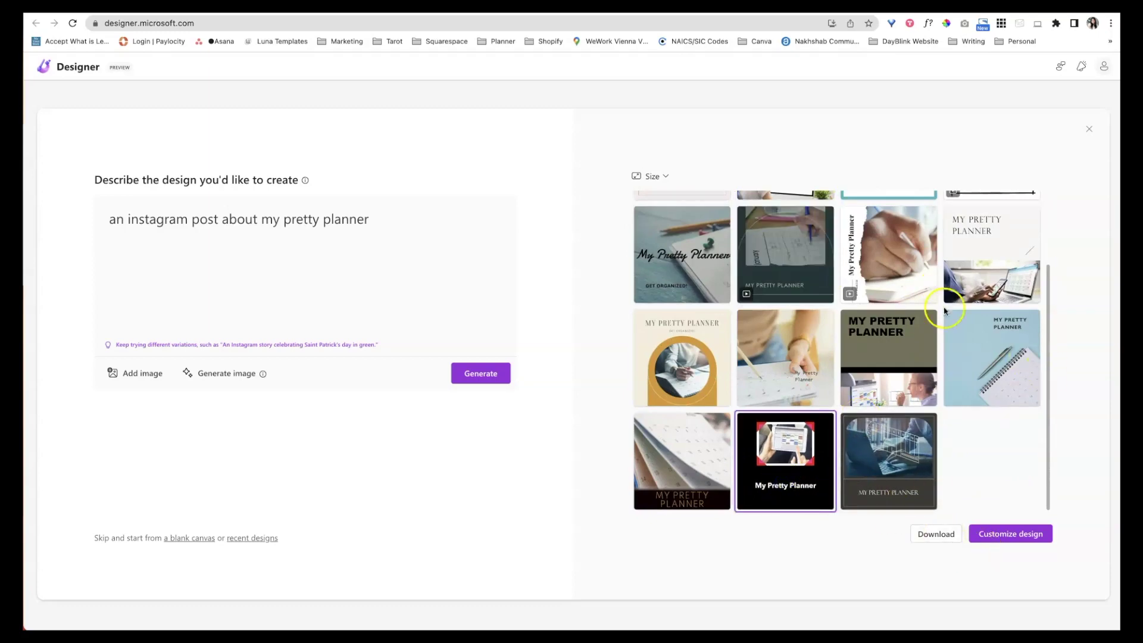
scroll(882, 358, up, 3)
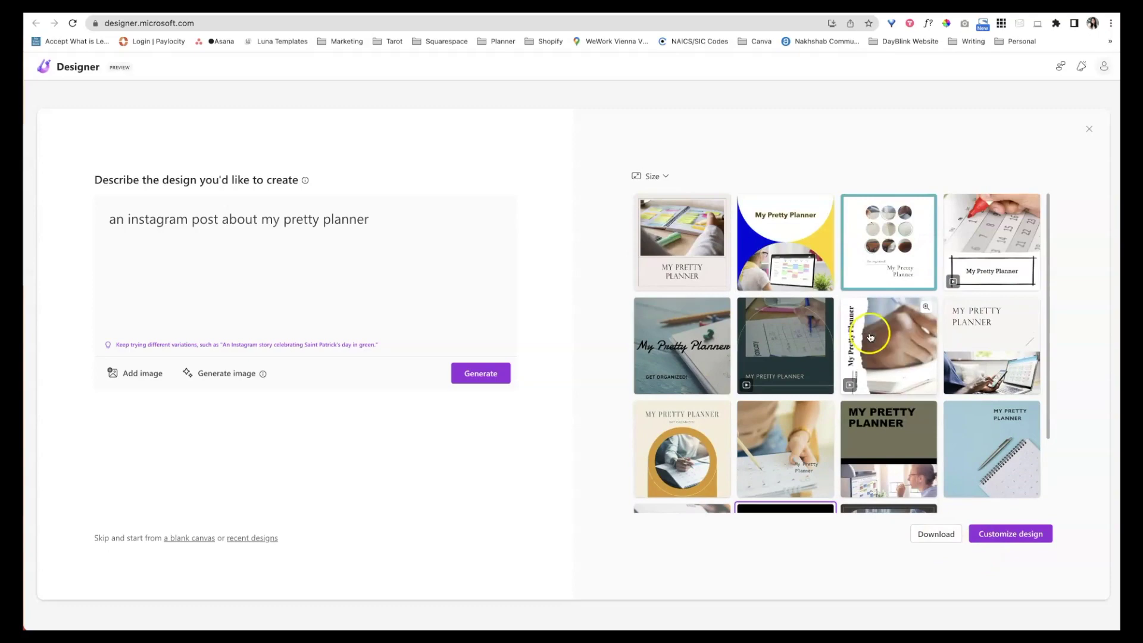
- Regenerate designs, customize one, and switch it to the pink desk MY PRETTY PLANNER idea
click(481, 373)
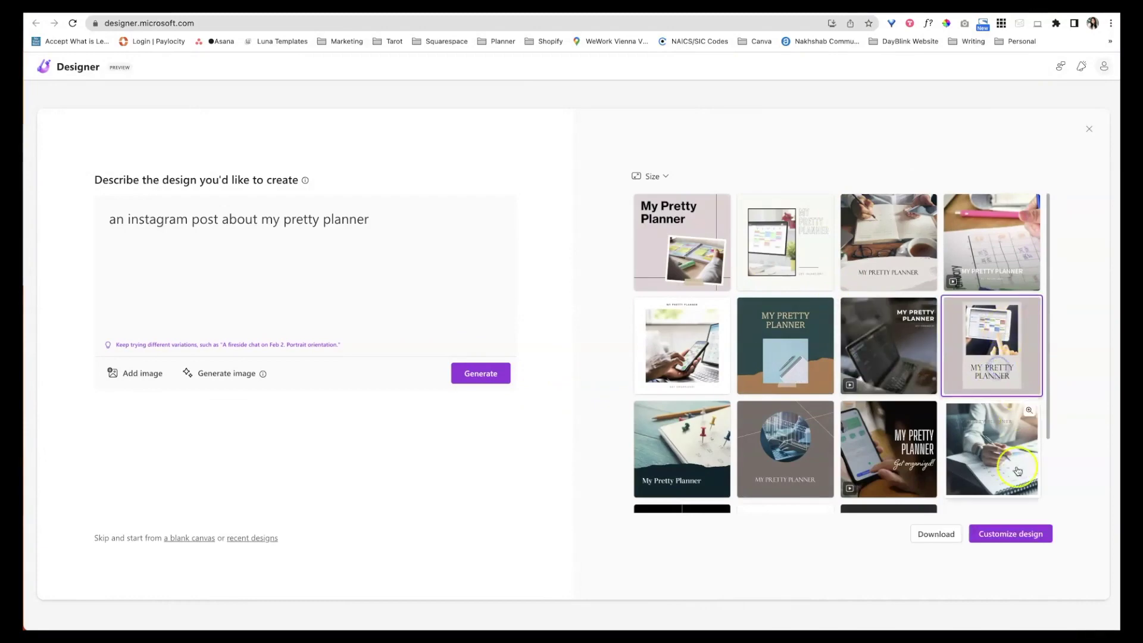
click(1026, 531)
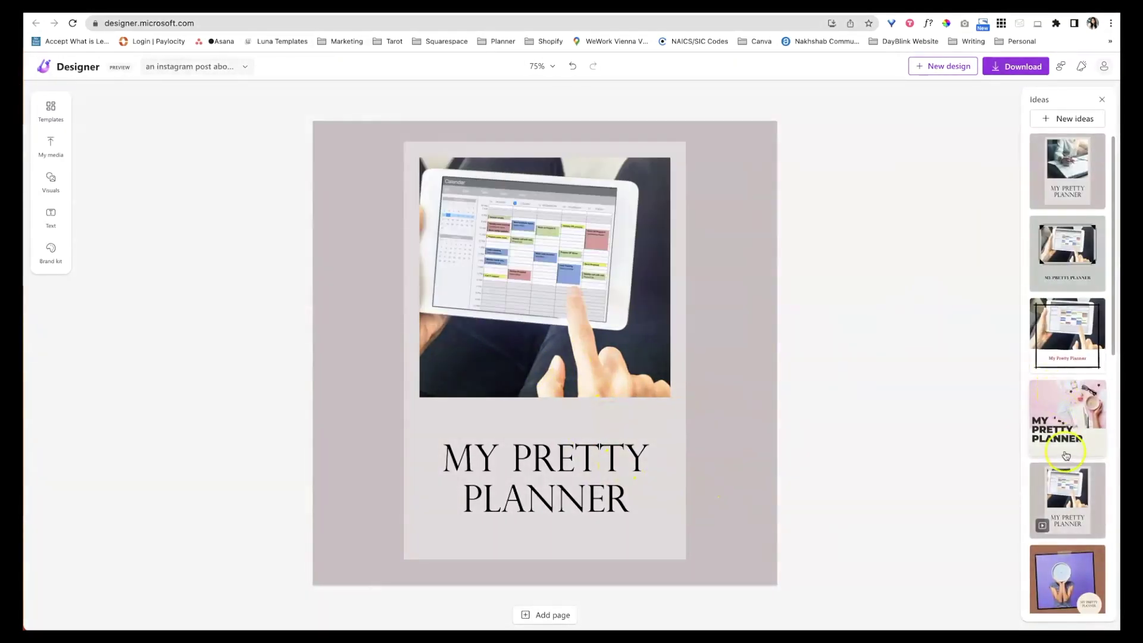
click(1060, 423)
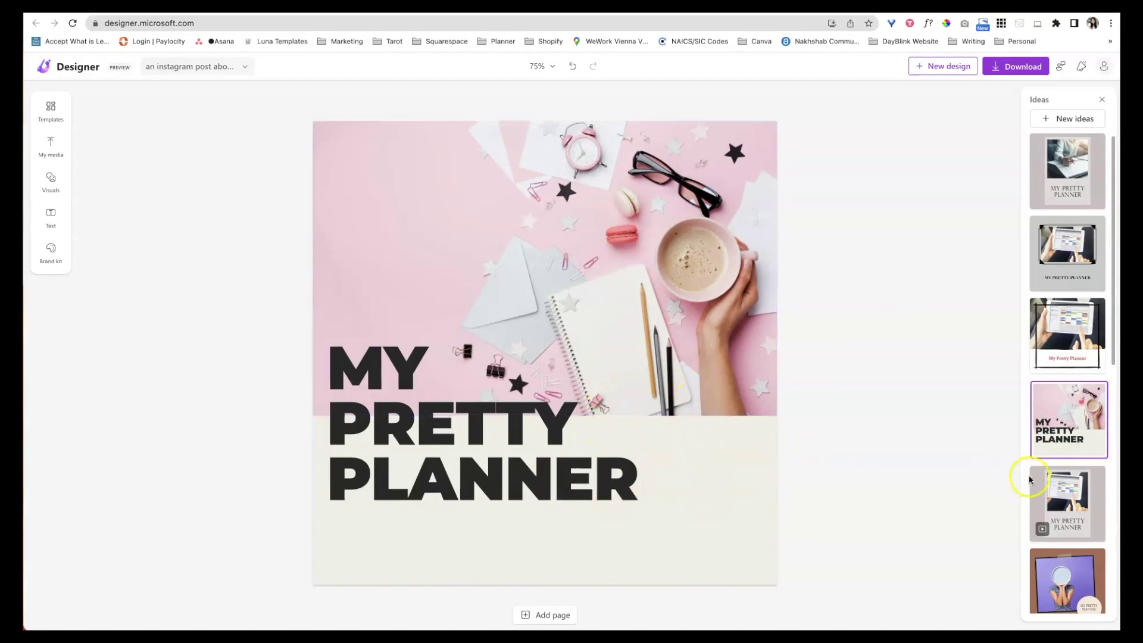
- Try Julius Sans One, Lexend Exa, Source Serif 4 Display, Carrois Gothic SC, Lucida Fax and Advent Pro on the heading
click(467, 474)
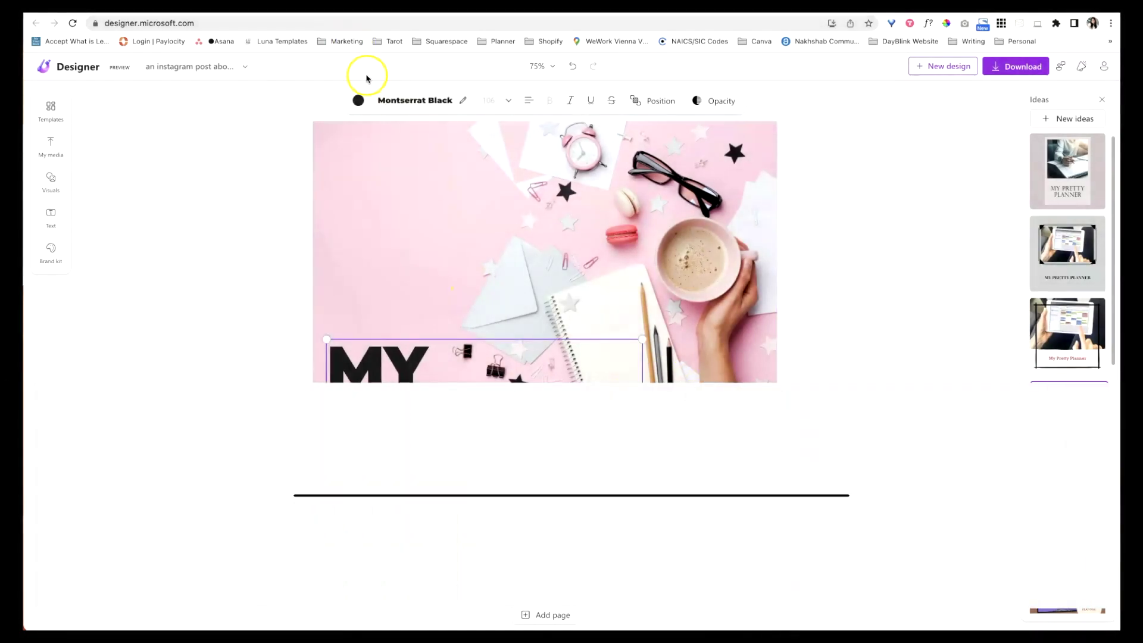
click(424, 101)
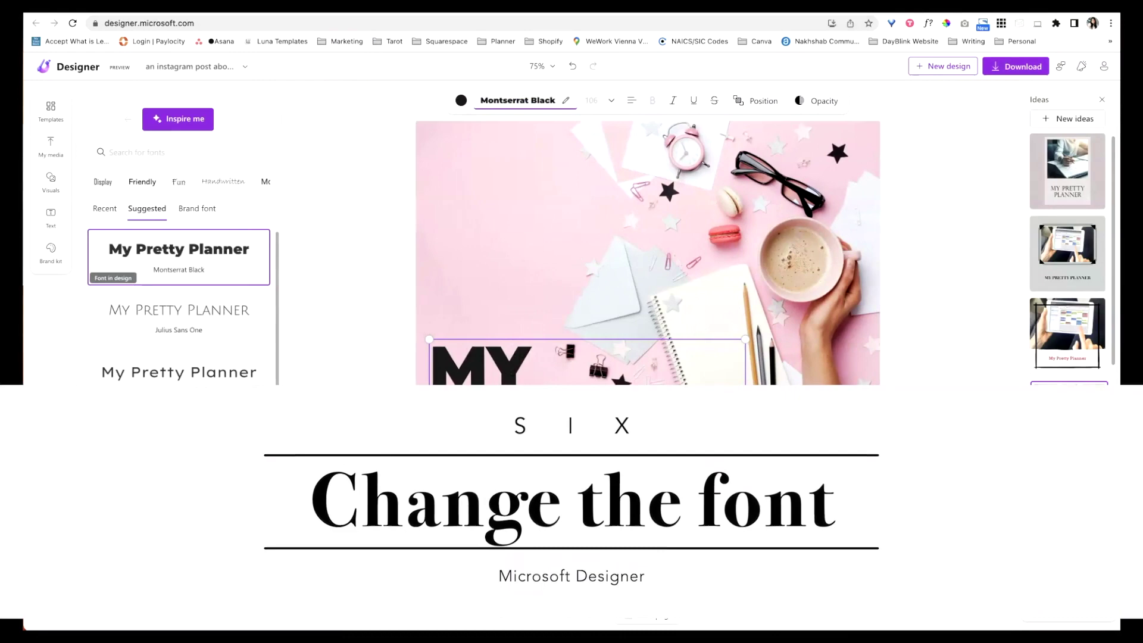
click(230, 331)
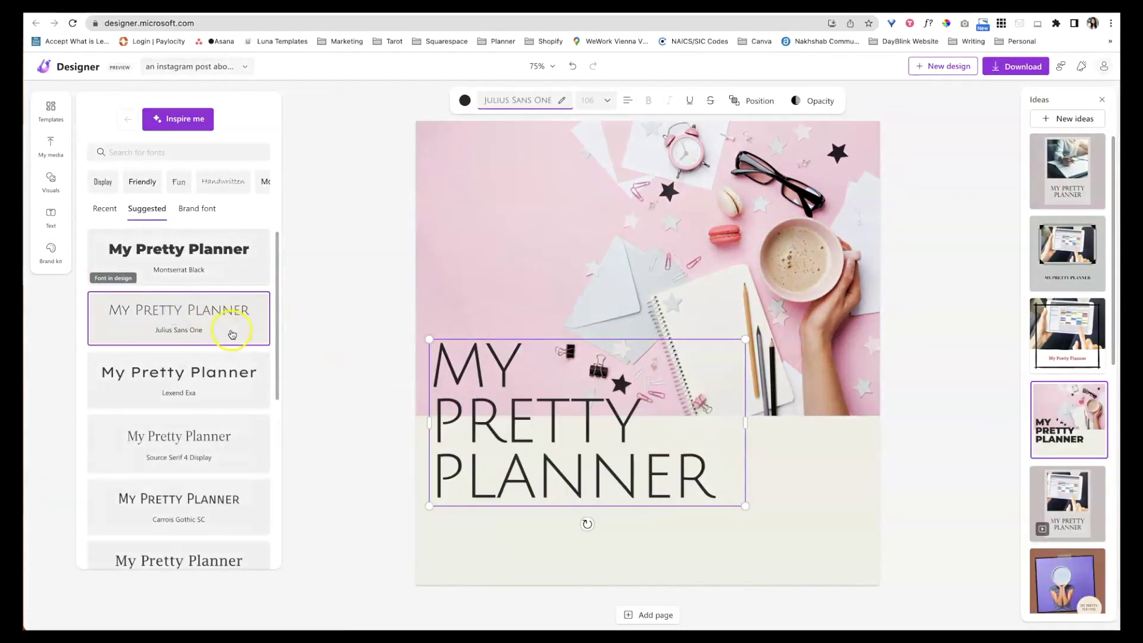
click(225, 389)
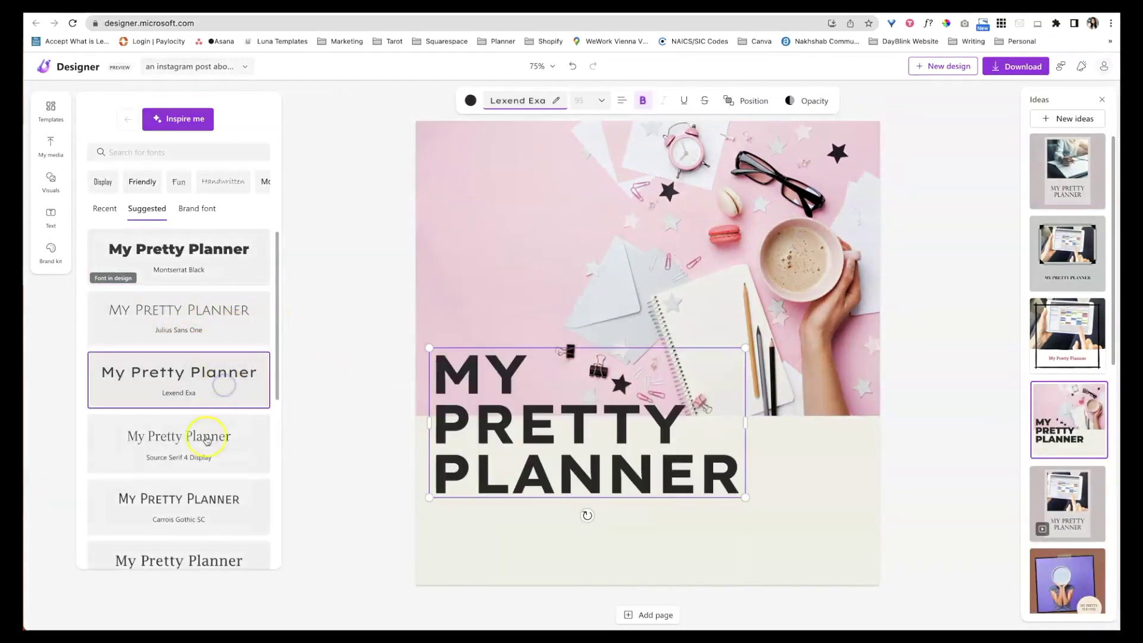
click(203, 455)
click(215, 507)
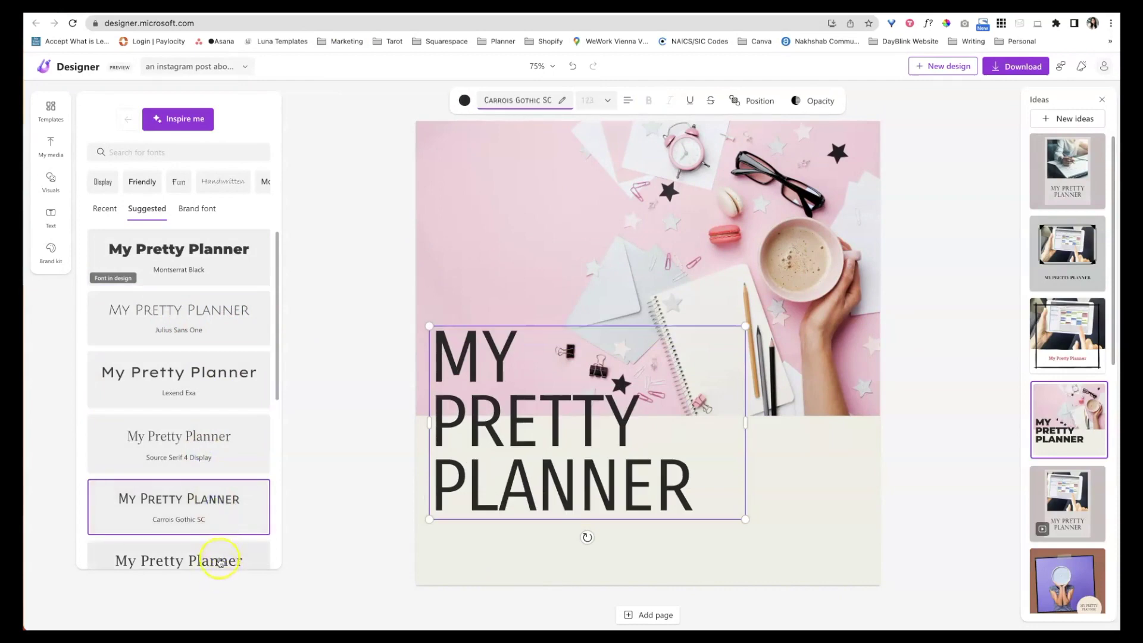
click(220, 559)
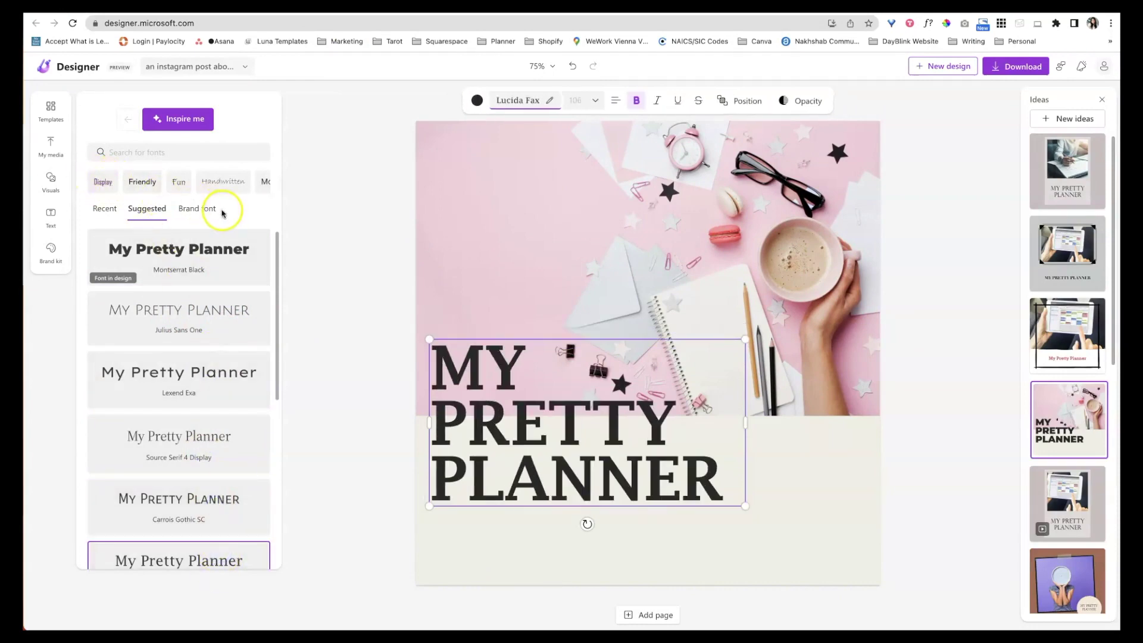
click(103, 183)
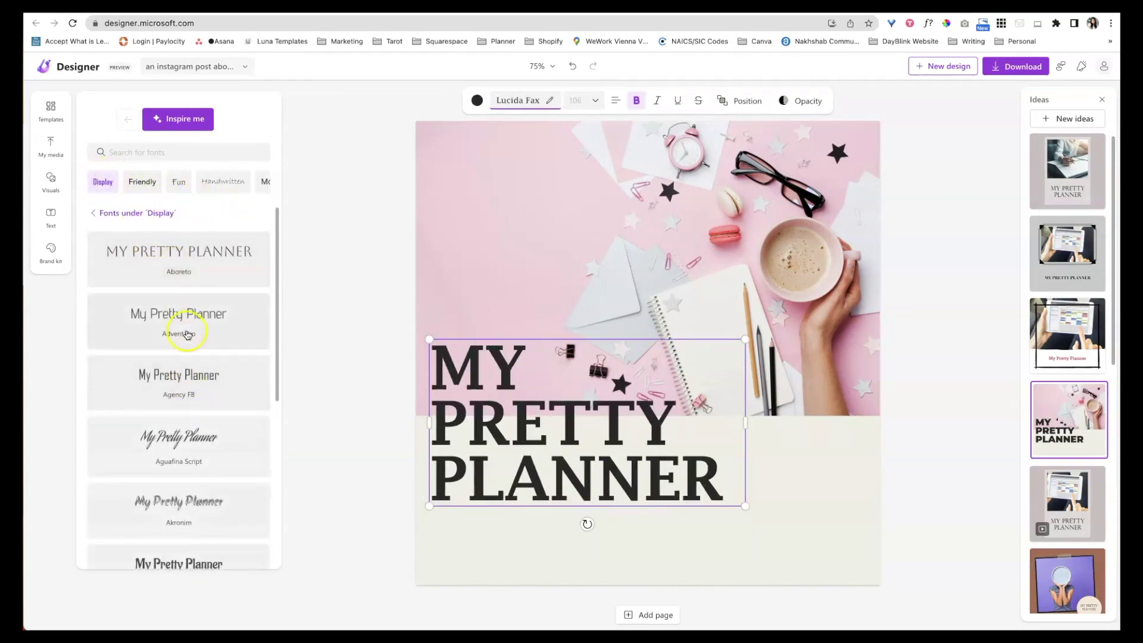
click(186, 328)
- Browse the Fun, Handwritten, Retro, Sans, Script, Reliable and Versatile font categories
click(173, 187)
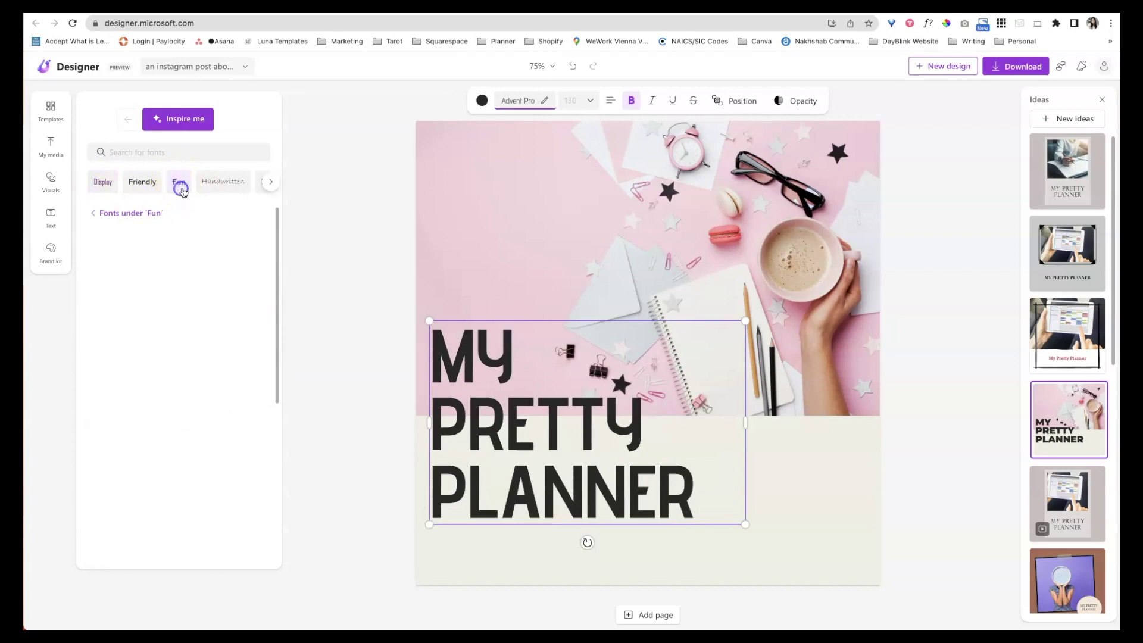
click(217, 184)
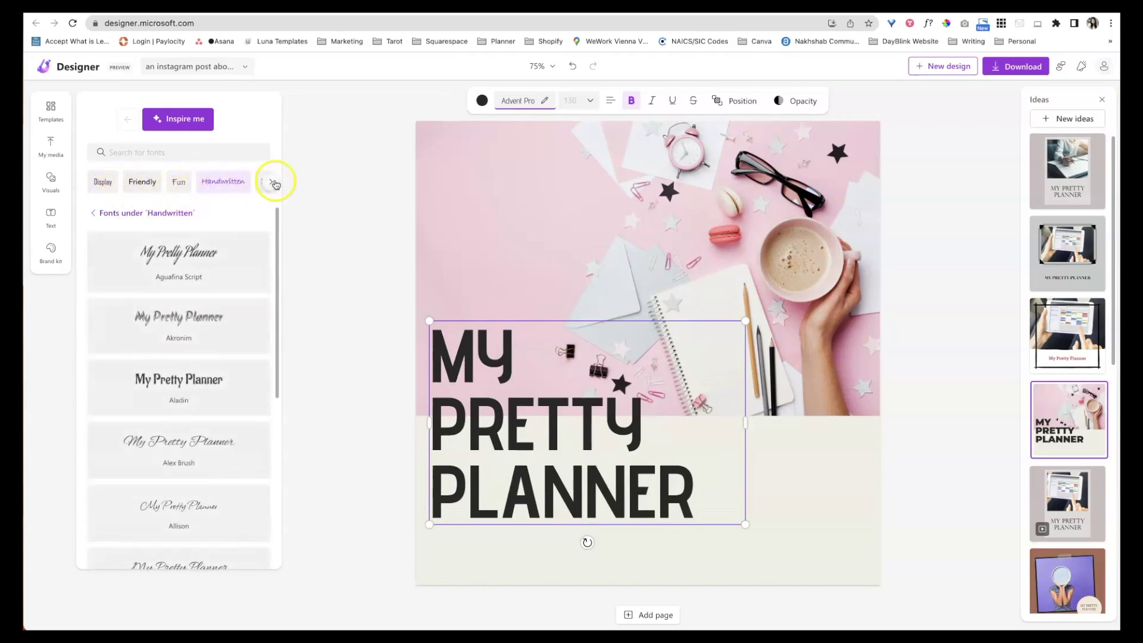
click(177, 181)
click(212, 181)
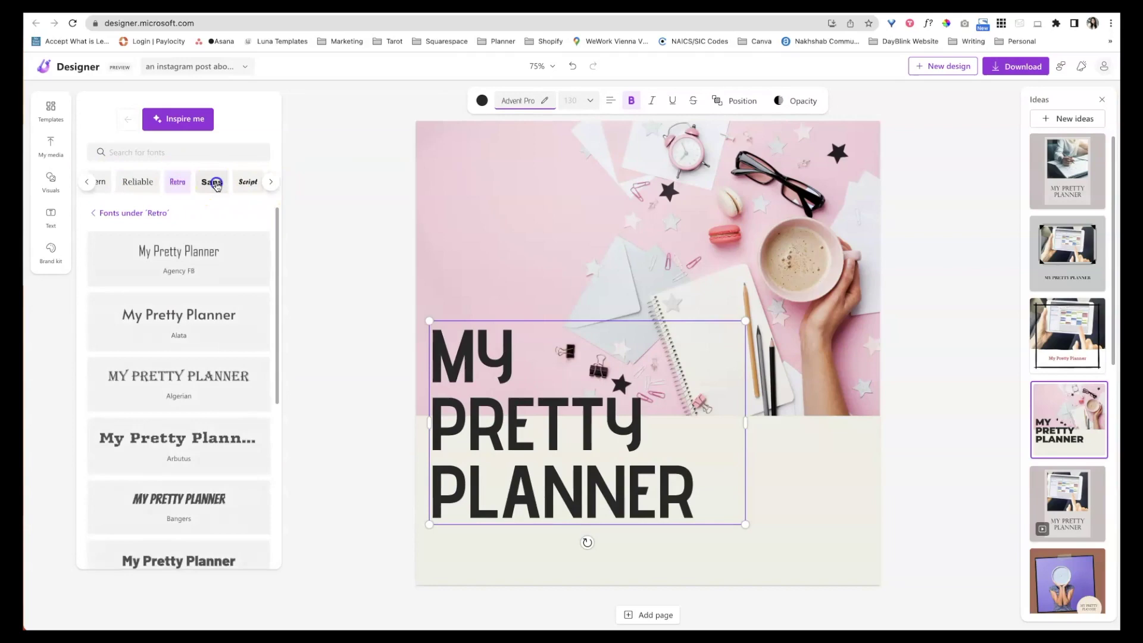
click(247, 181)
click(138, 182)
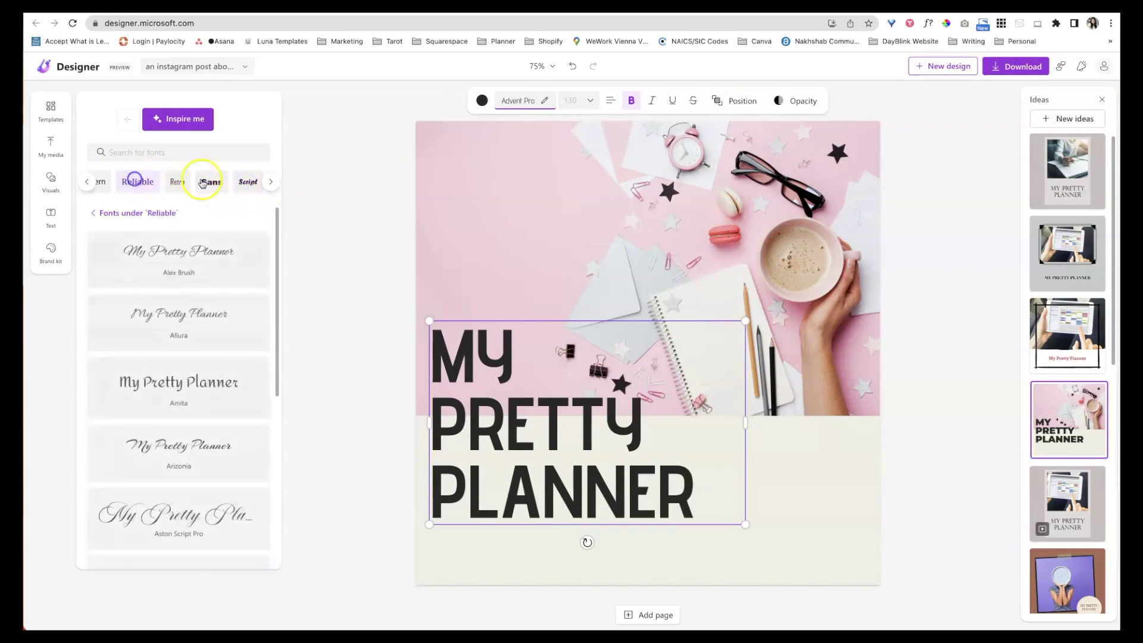
click(271, 181)
click(181, 183)
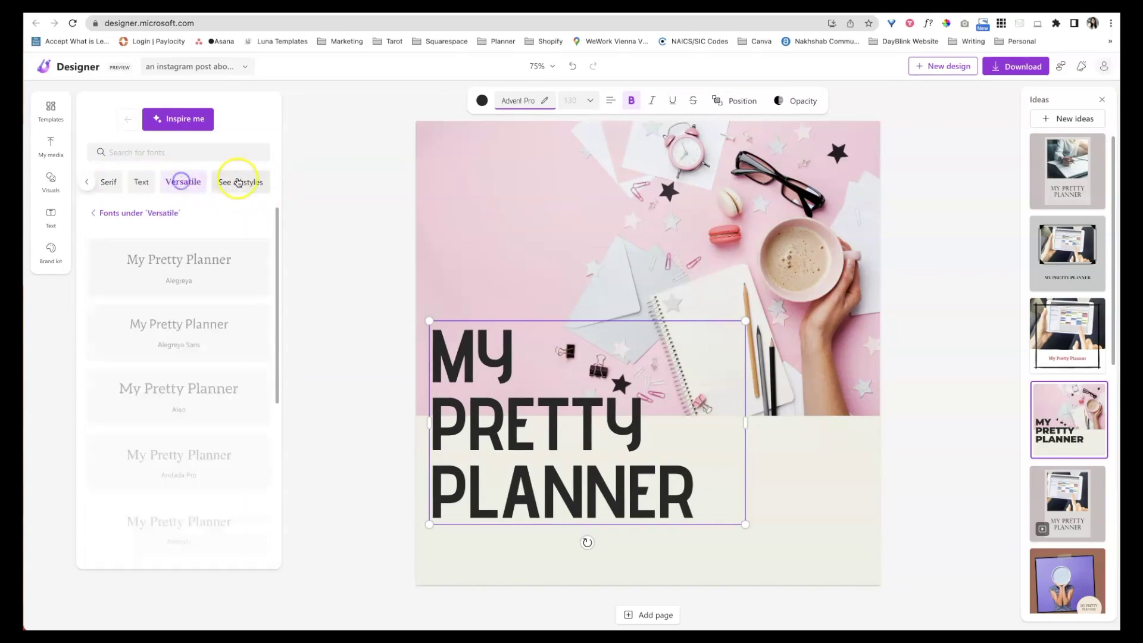
- Try Alegreya, Alegreya Sans, Andada Pro and Baskerville, then set the title in Avenir Next LT Pro Light
click(216, 280)
click(210, 338)
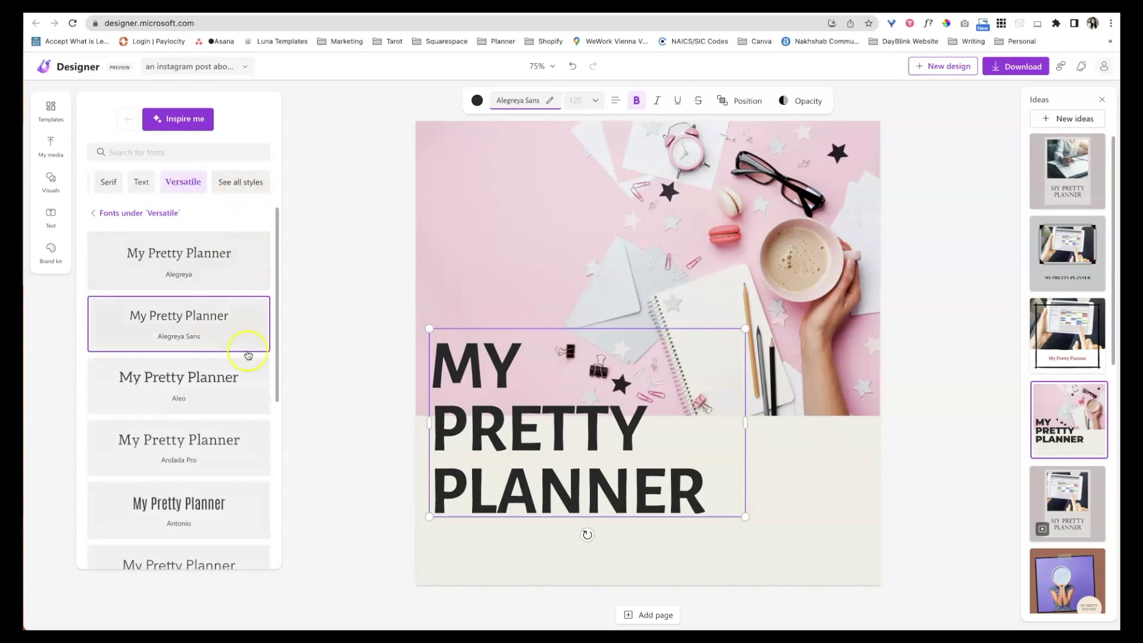
click(245, 448)
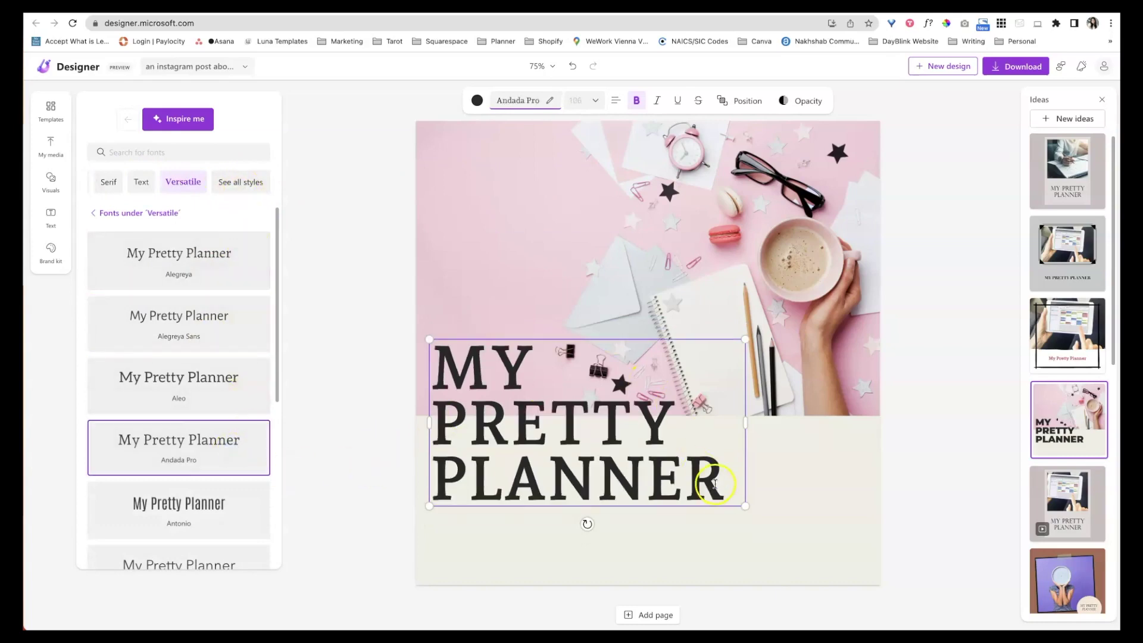
scroll(185, 452, down, 5)
click(183, 420)
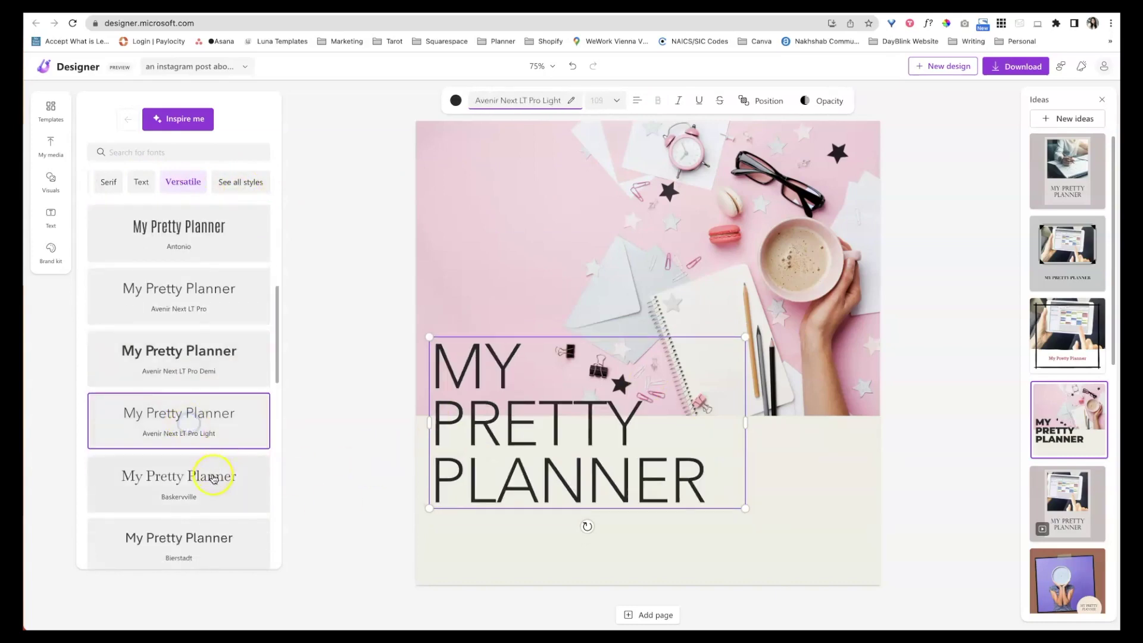
click(212, 475)
click(170, 446)
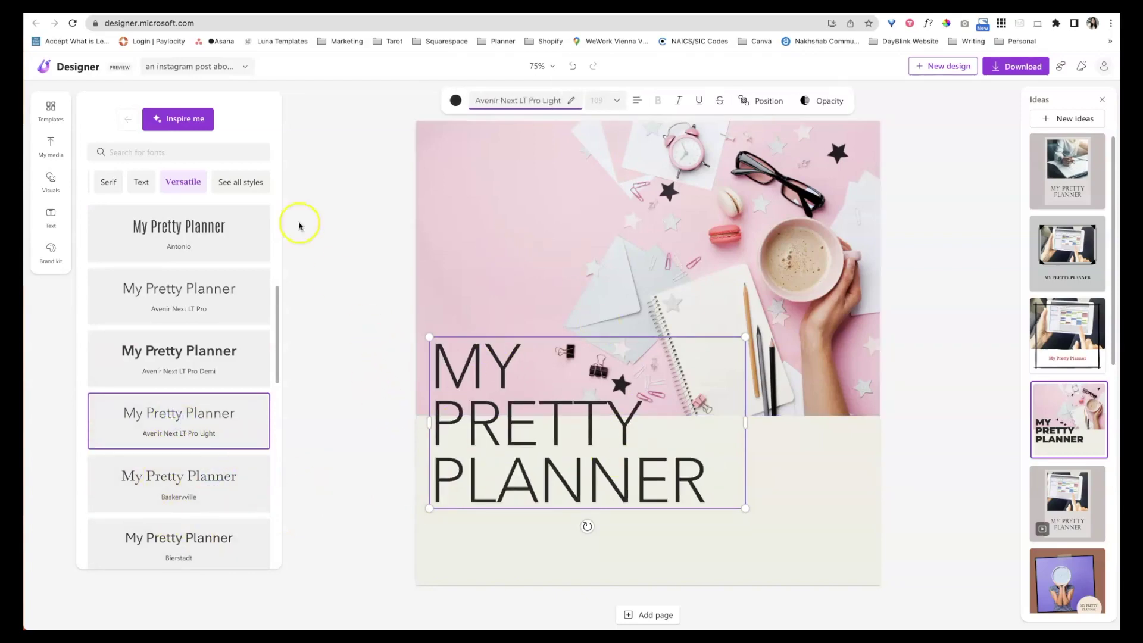
click(308, 189)
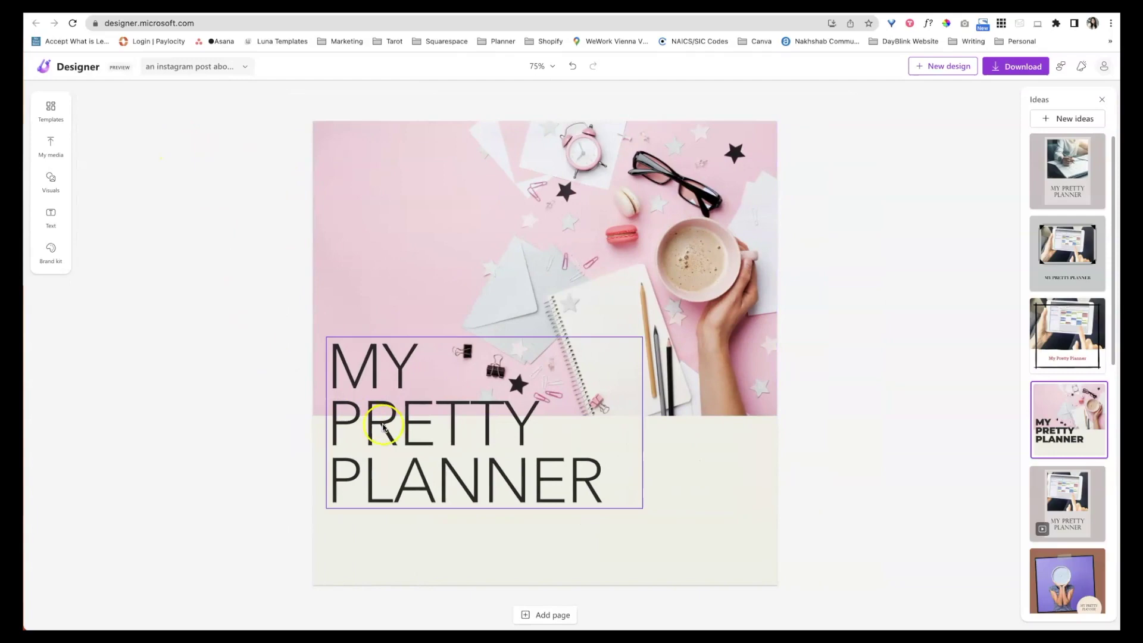
click(384, 419)
- Try Lato and several Inspire me font styles on the title, finally choosing grey Lato
click(428, 101)
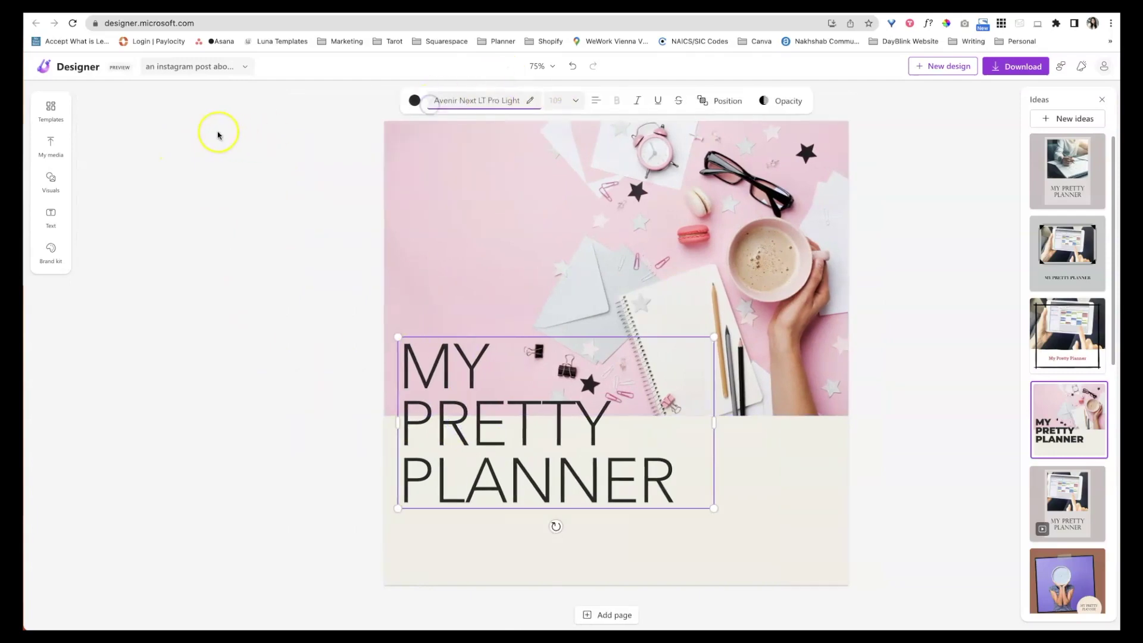
click(182, 119)
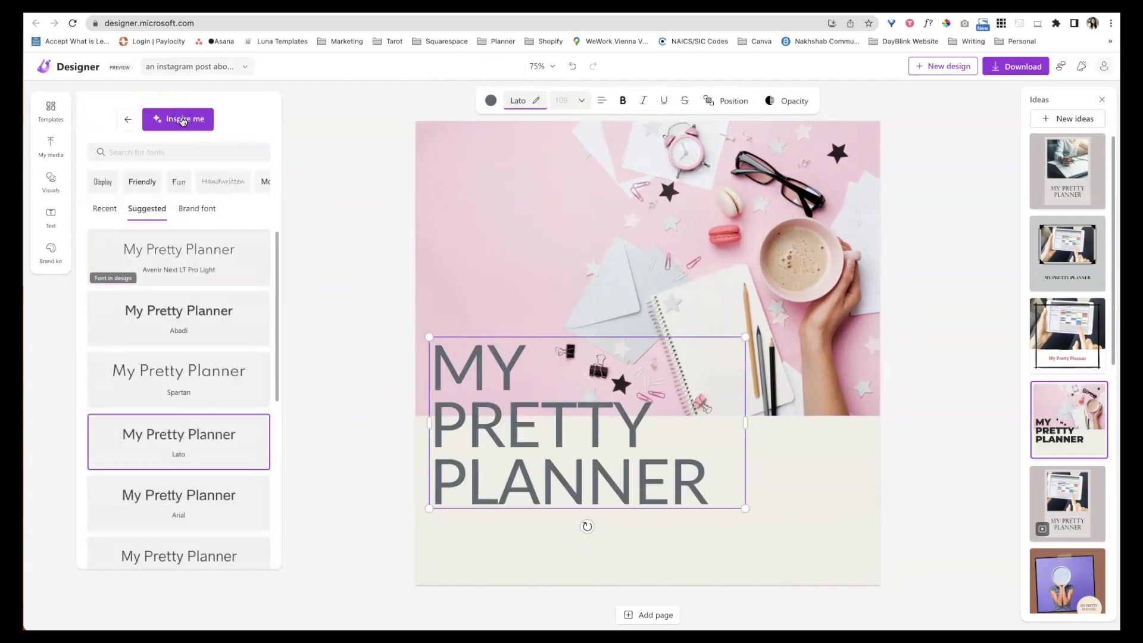
click(183, 119)
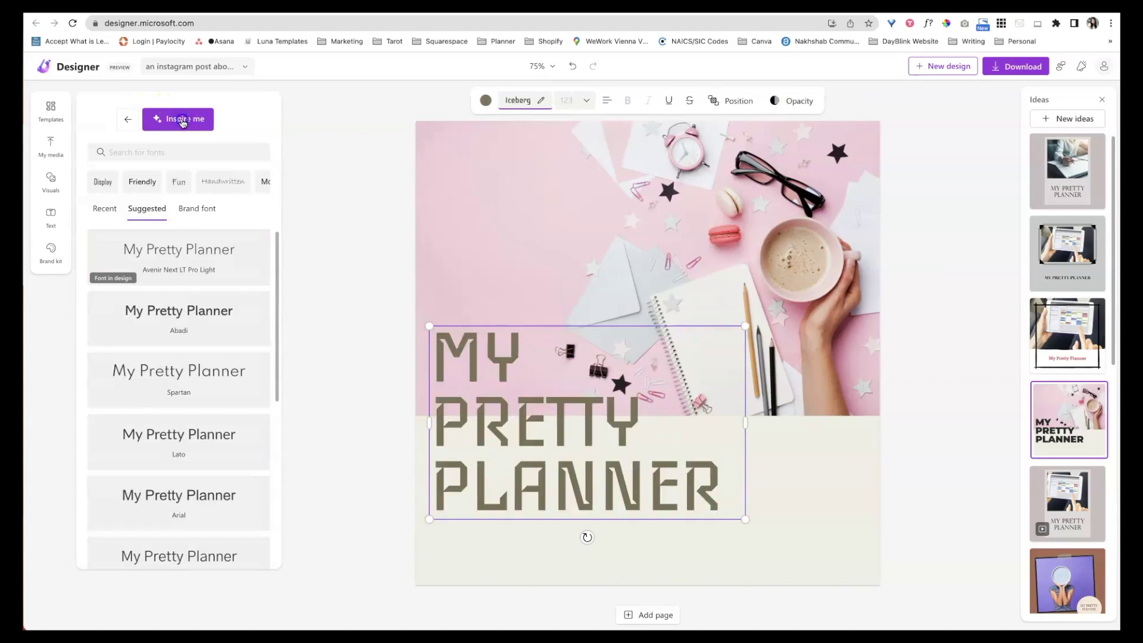
click(182, 119)
click(183, 120)
click(184, 122)
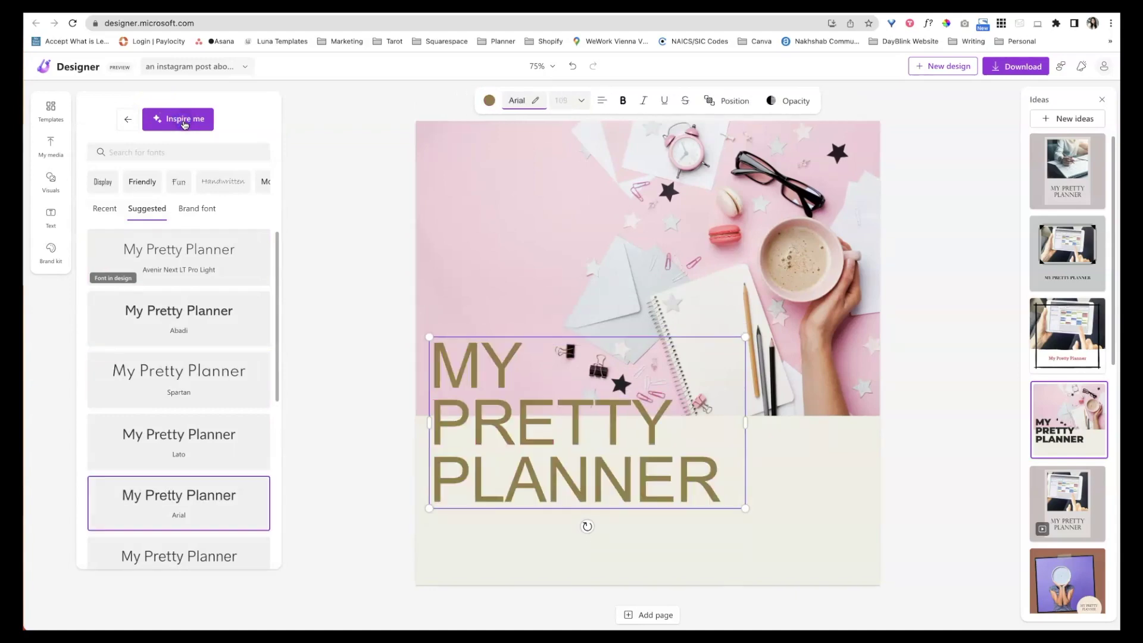
click(186, 123)
click(187, 126)
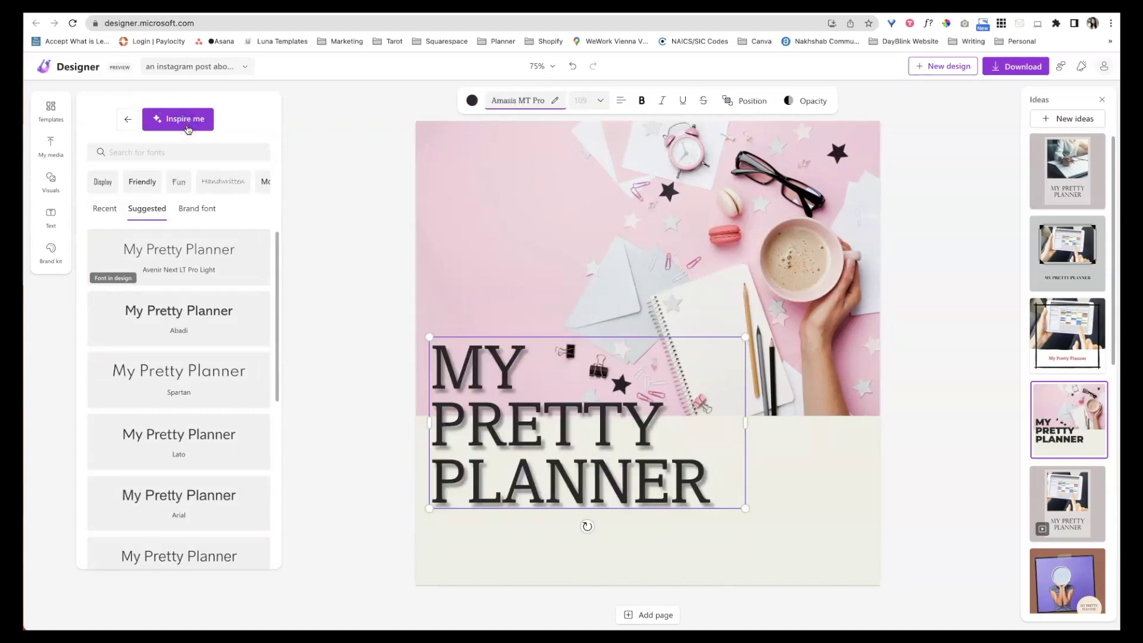
click(186, 128)
click(188, 130)
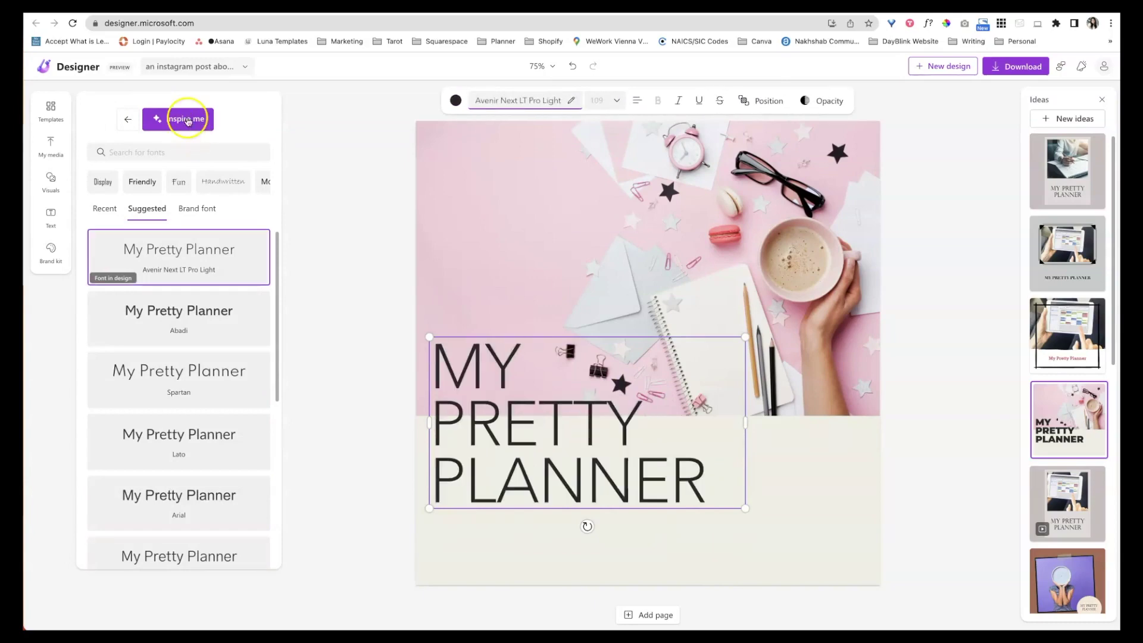
click(187, 122)
click(344, 158)
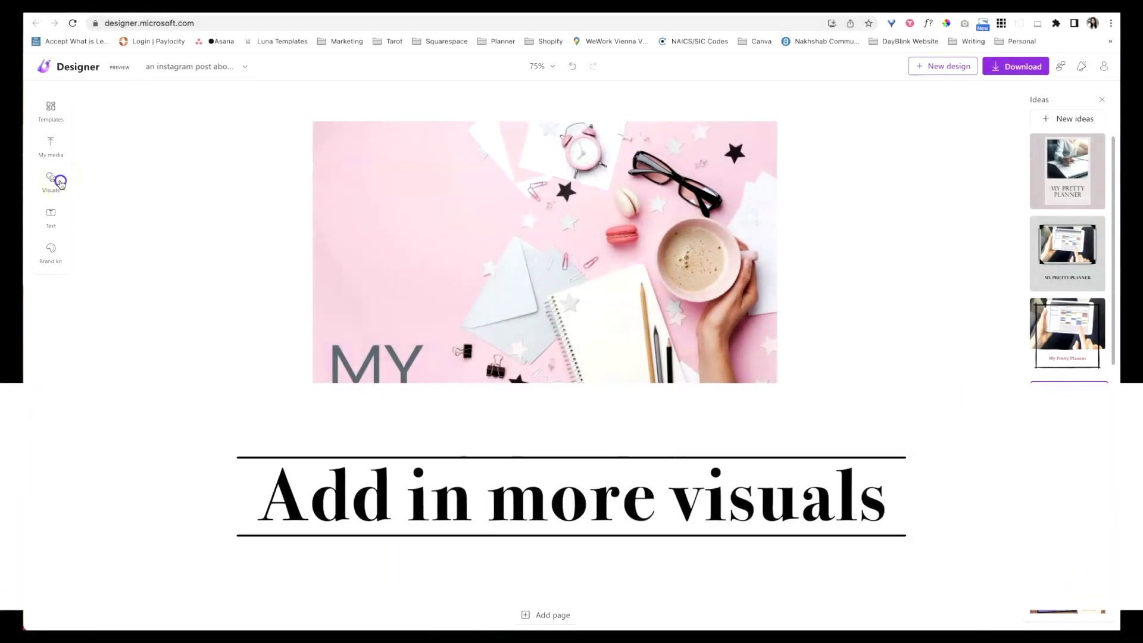
- Search Visuals for 'cupcake' and place the candle cupcake at the post's bottom-right
click(51, 179)
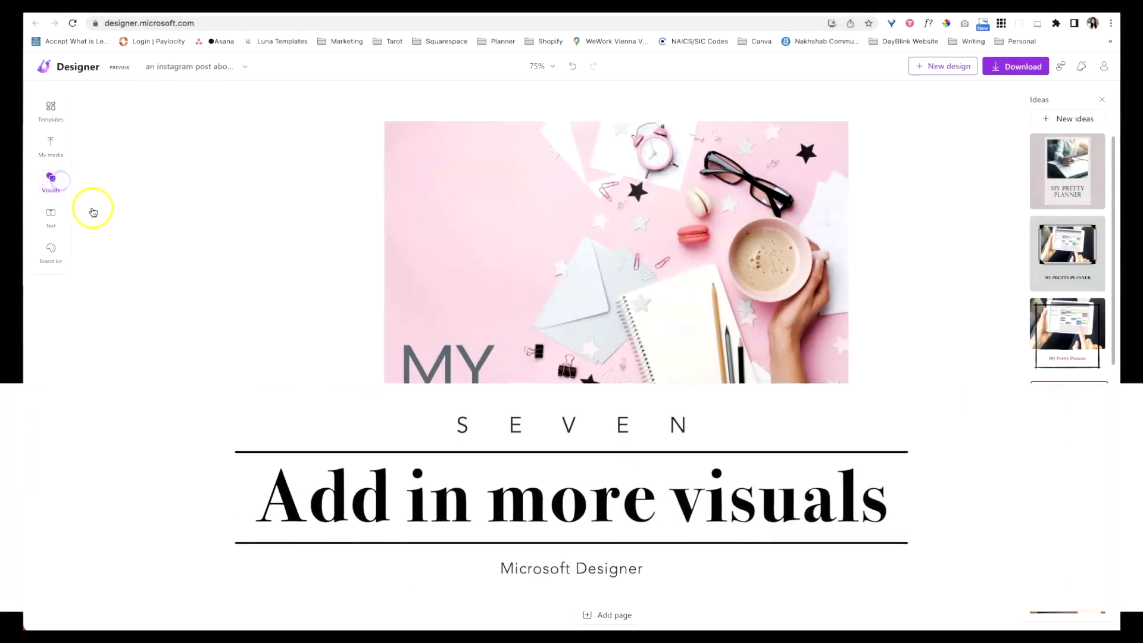
click(164, 149)
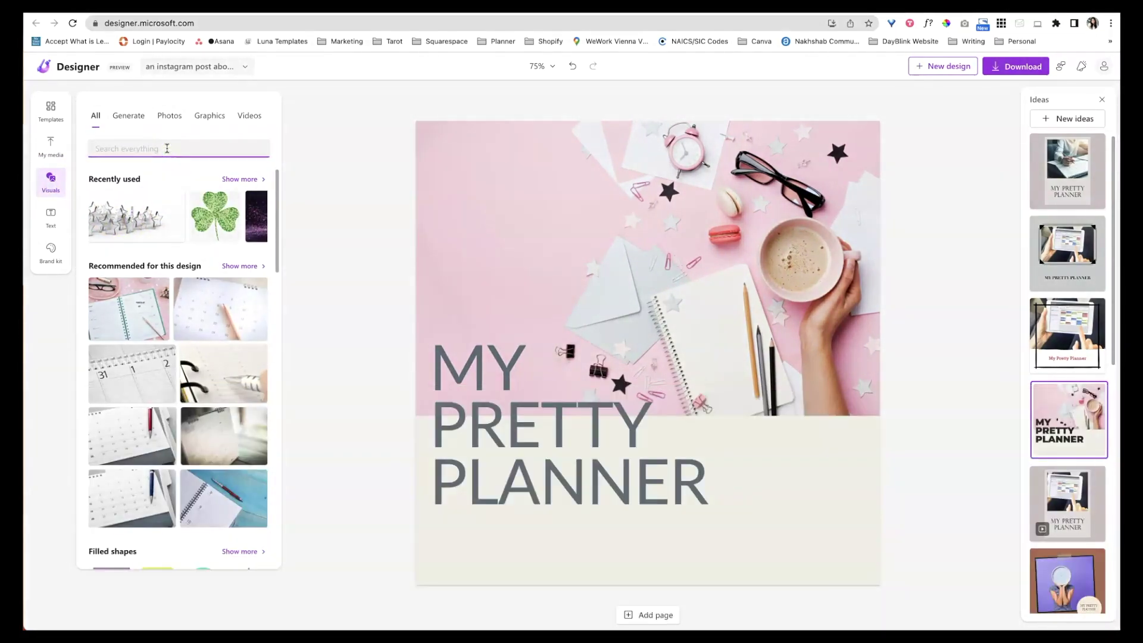
key(Return)
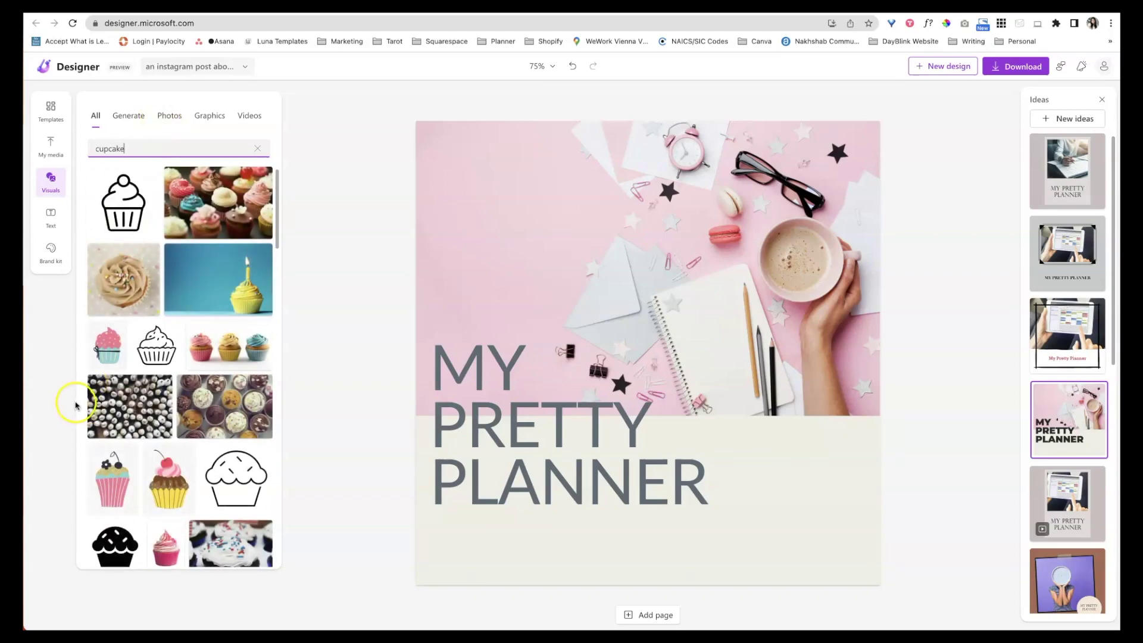
scroll(205, 444, down, 4)
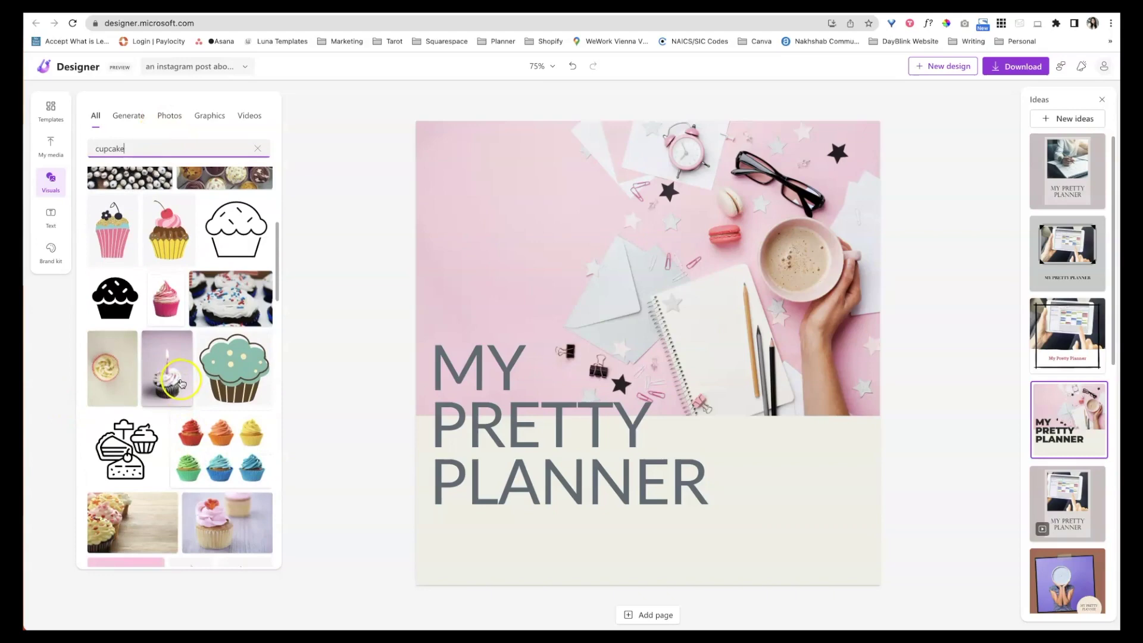
scroll(161, 357, down, 1)
click(170, 298)
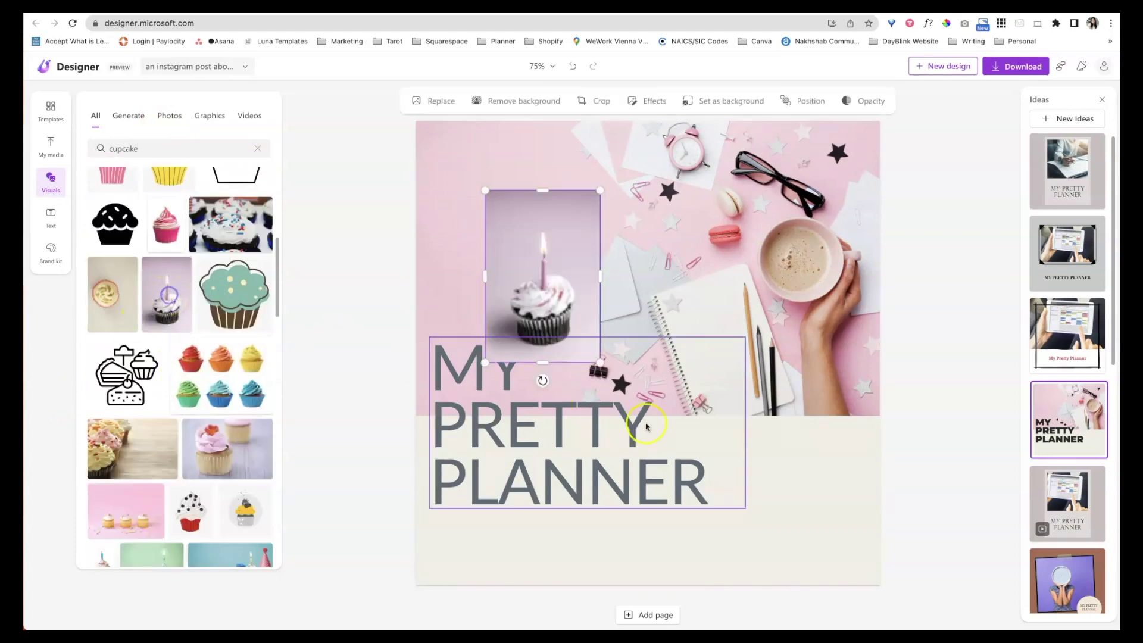
drag(723, 334, 838, 446)
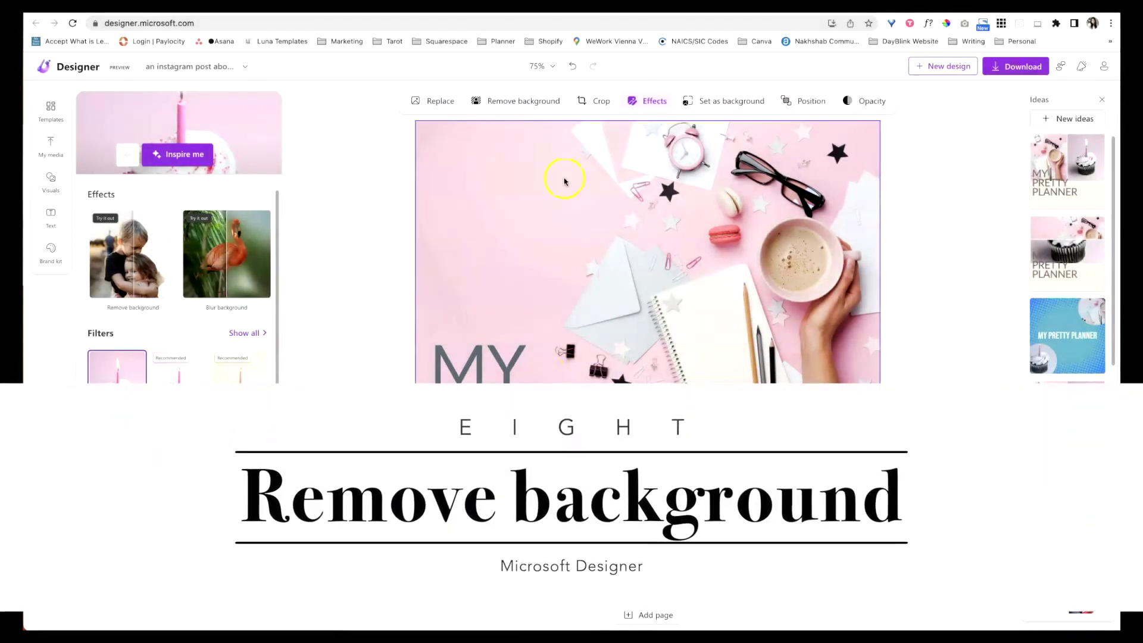
- Remove the cupcake's background and nudge it slightly up and right
click(531, 102)
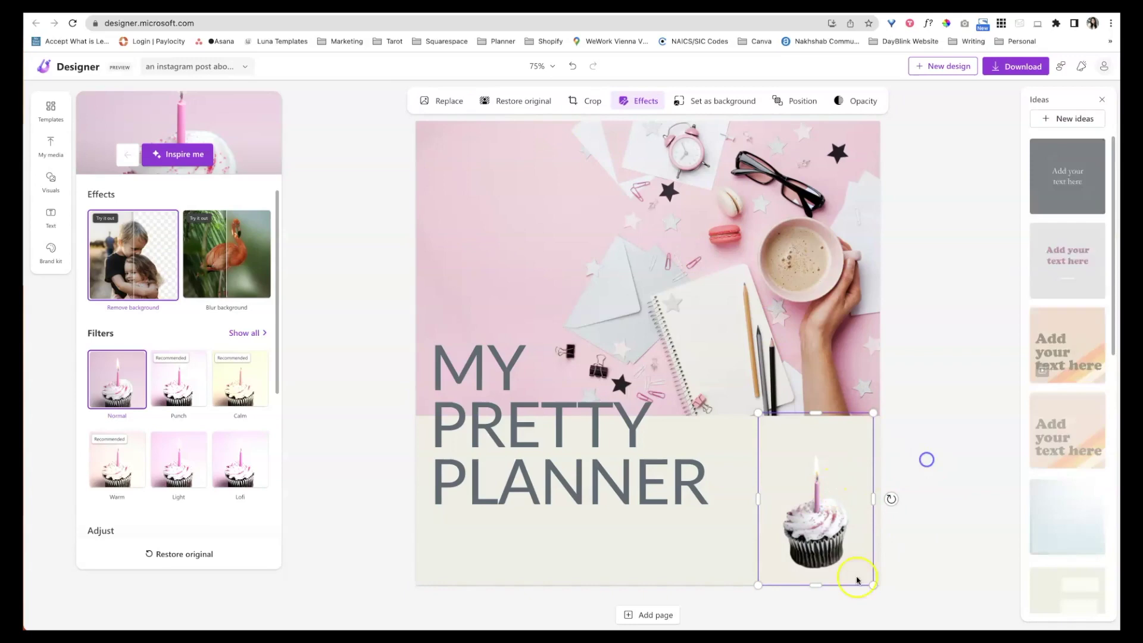
click(857, 591)
drag(831, 548, 835, 541)
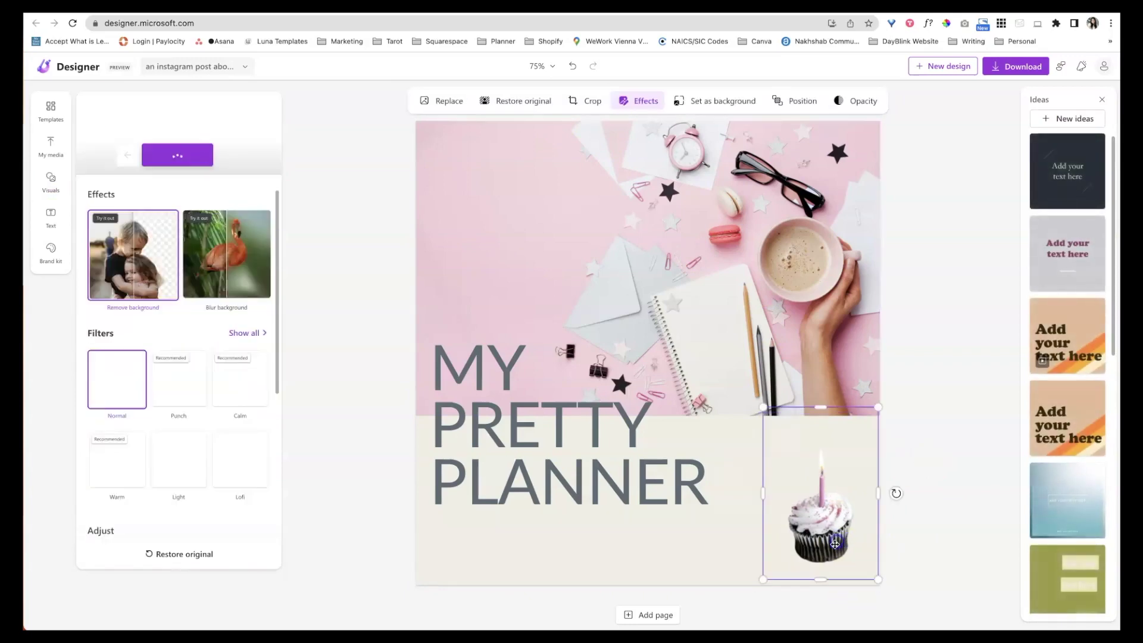
click(338, 430)
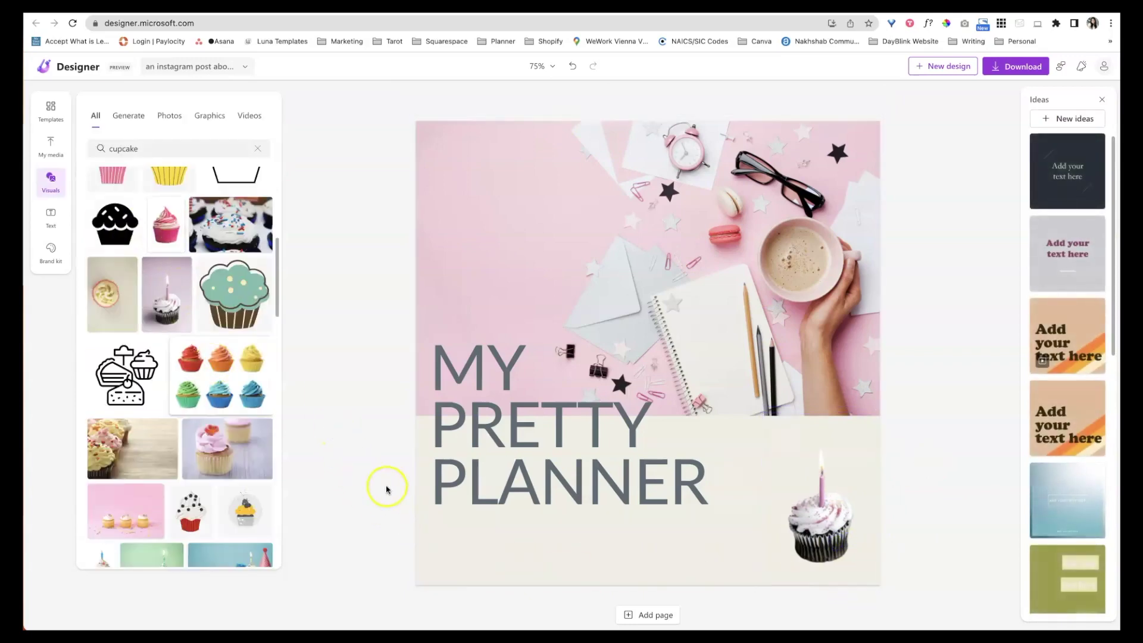
- Search Visuals for 'ice cream', place the cone at the top-left, and remove its background
scroll(213, 527, down, 10)
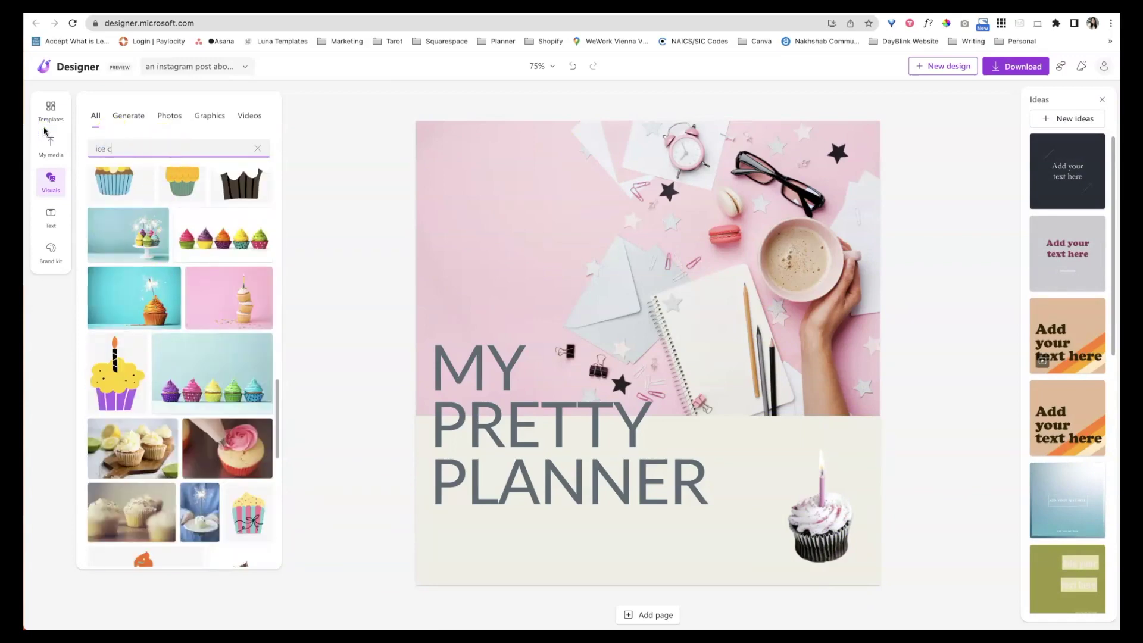
key(Return)
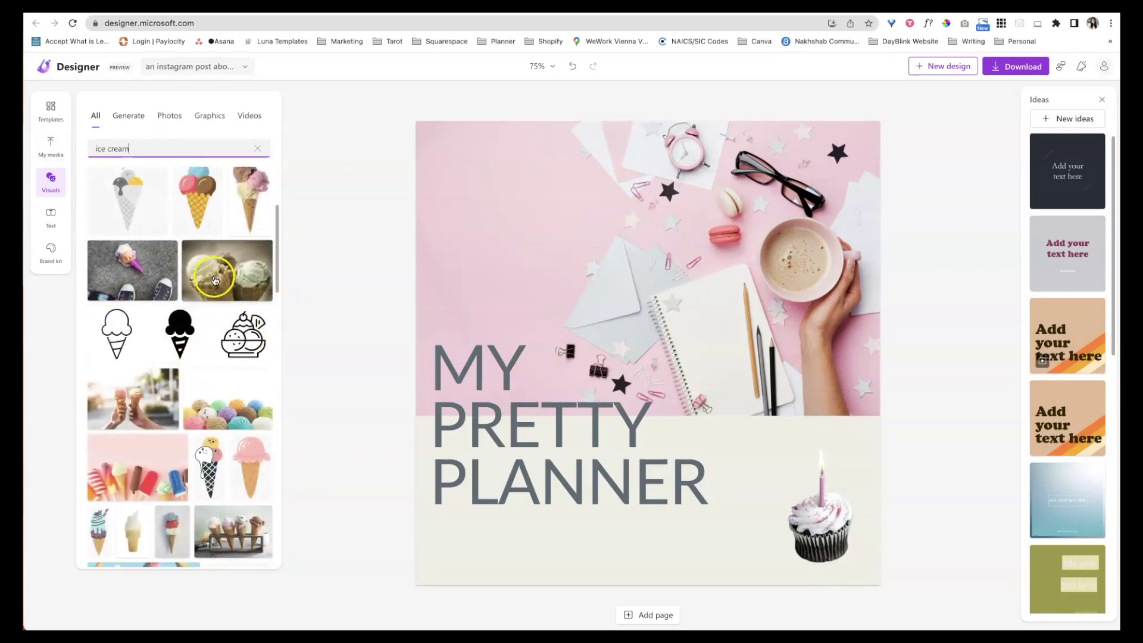
scroll(193, 372, down, 2)
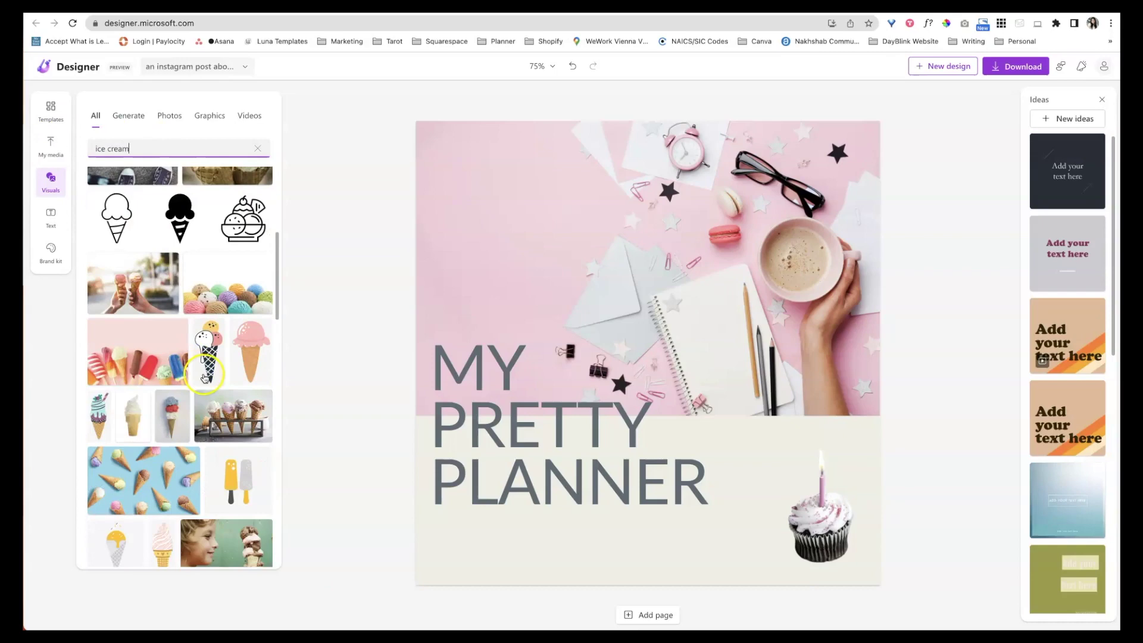
scroll(206, 377, up, 5)
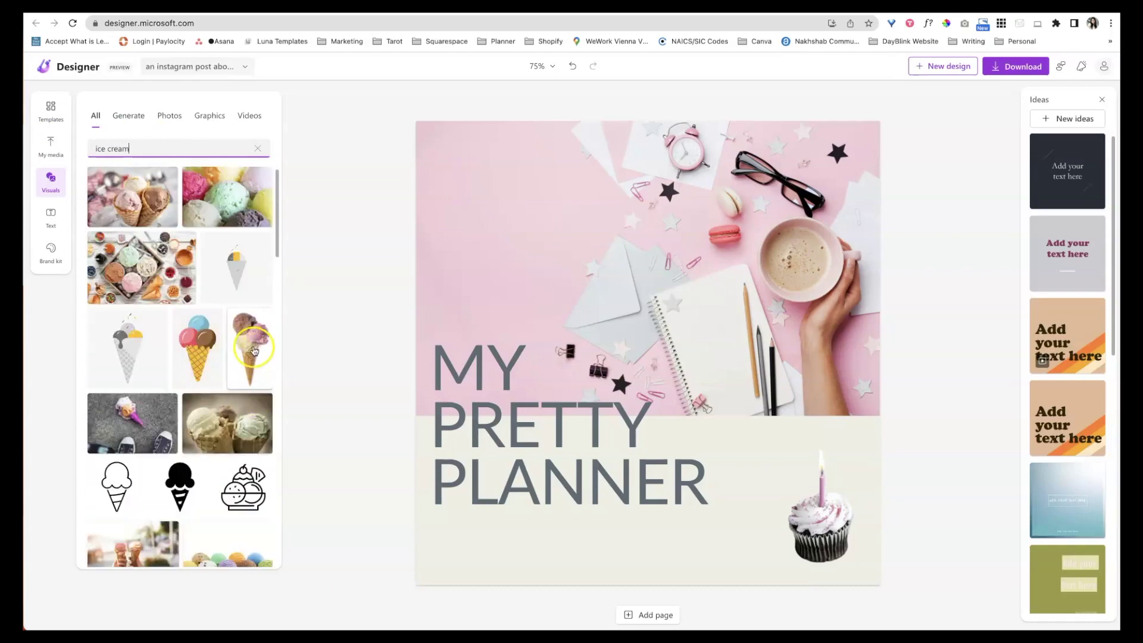
drag(250, 351, 496, 209)
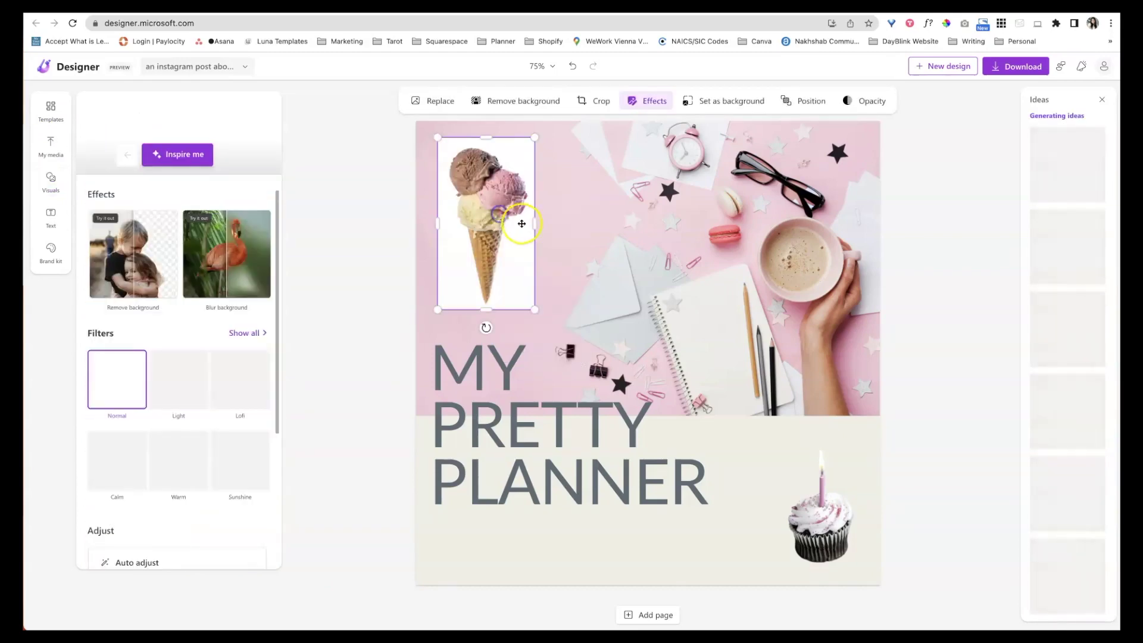
click(503, 101)
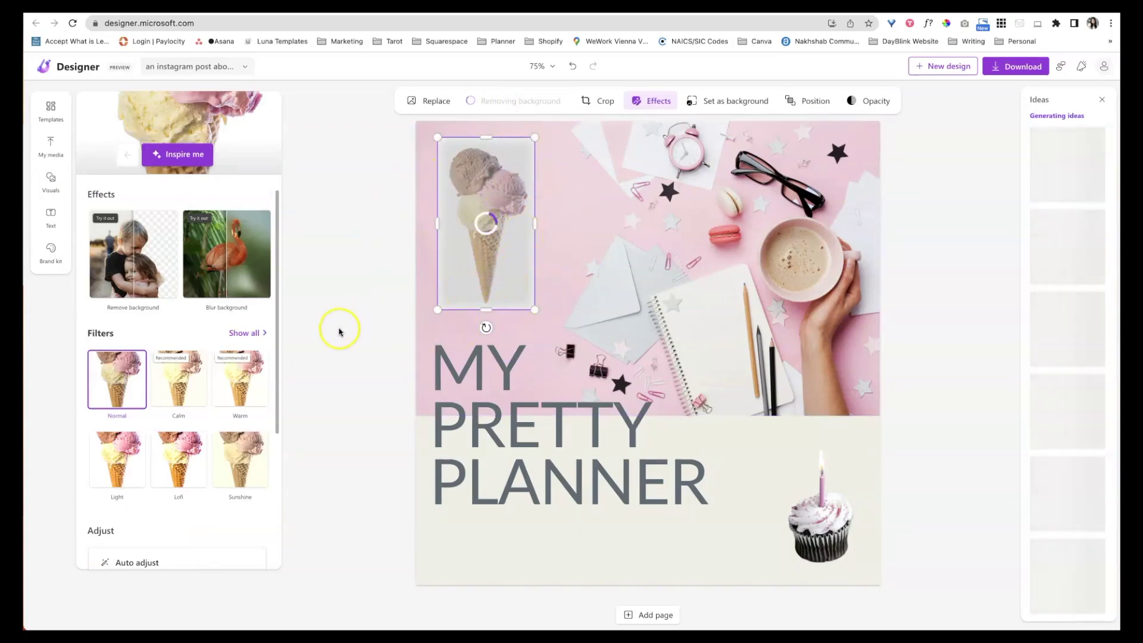
click(348, 376)
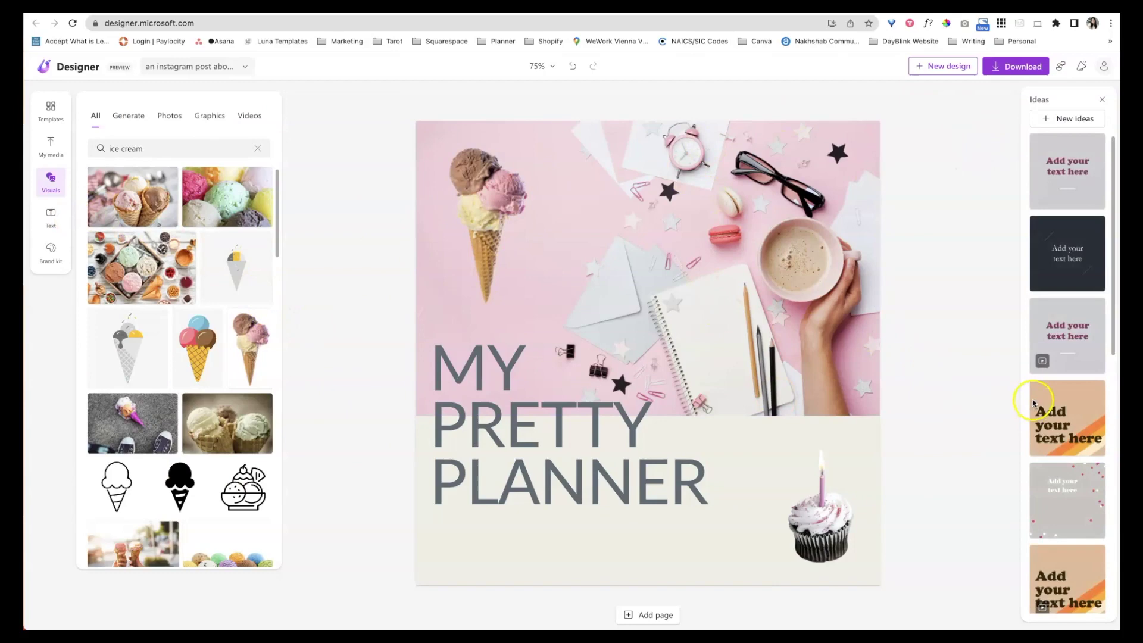
- Open the Brand kit panel and scroll through its suggested font-and-colour styles
scroll(1033, 402, down, 4)
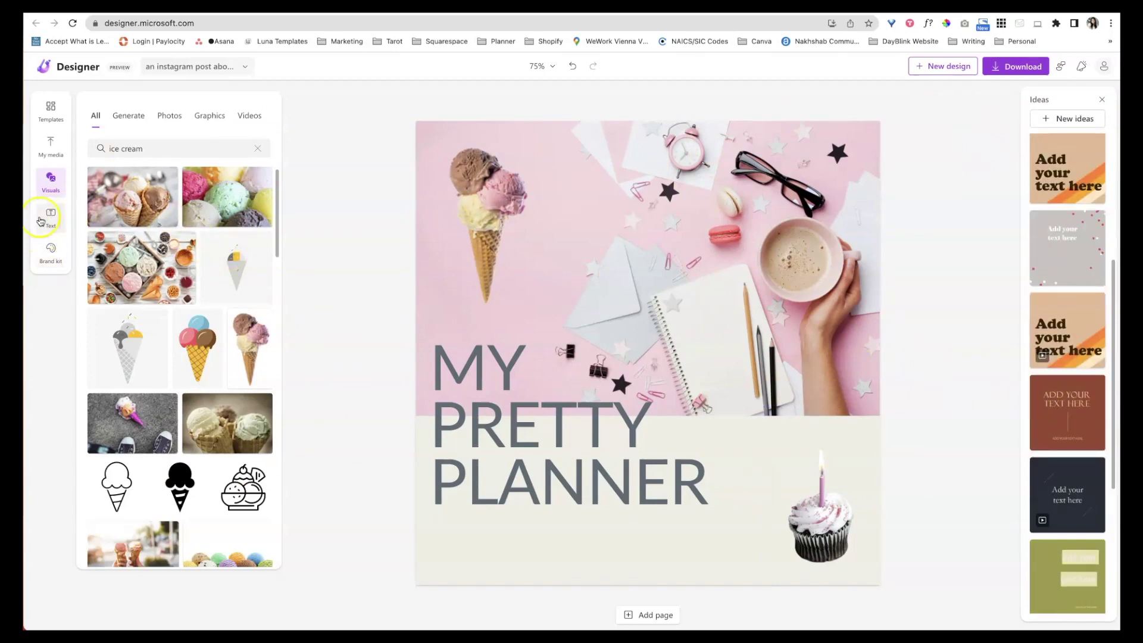
click(53, 252)
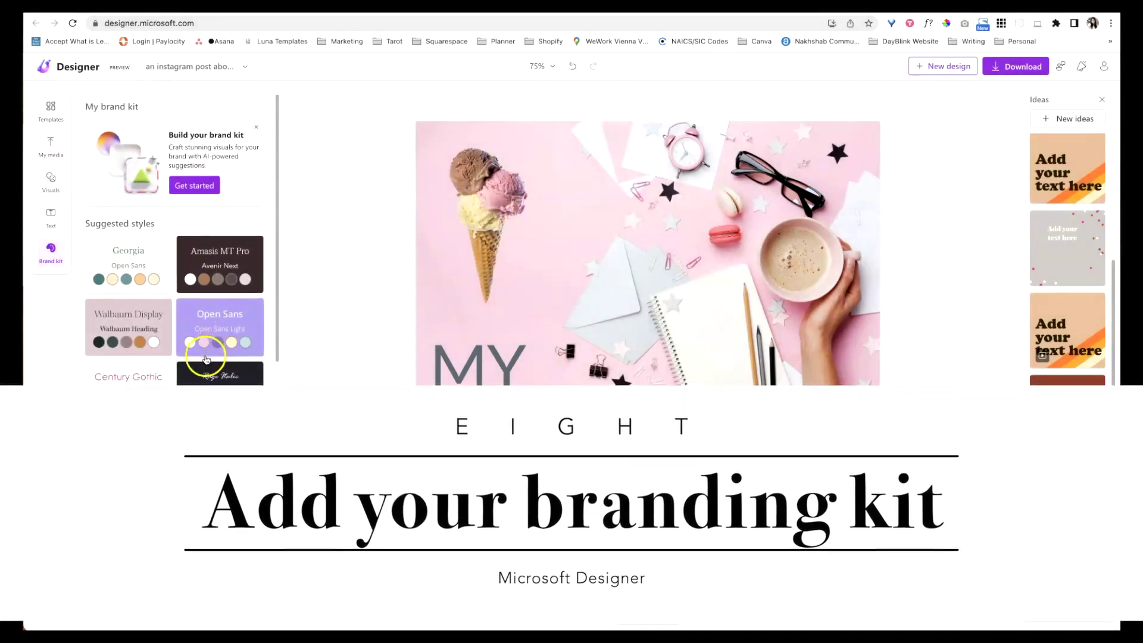
scroll(199, 357, down, 2)
scroll(183, 430, down, 4)
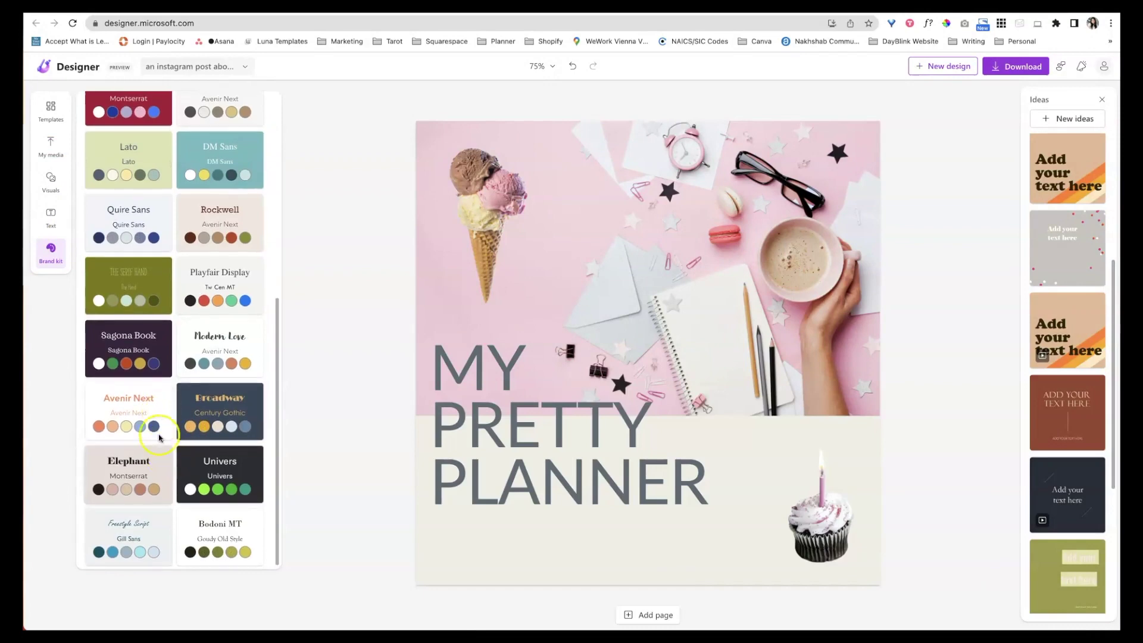
scroll(164, 416, up, 5)
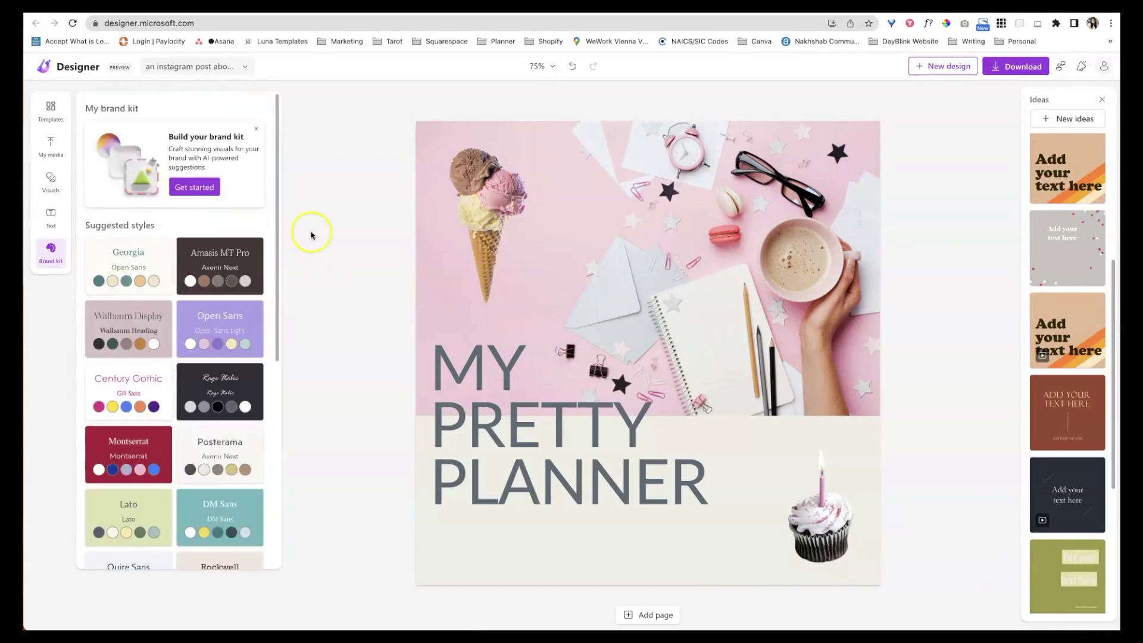
- Browse the ice cream visuals, filtering by Photos, Graphics and Videos
click(51, 184)
scroll(191, 351, down, 5)
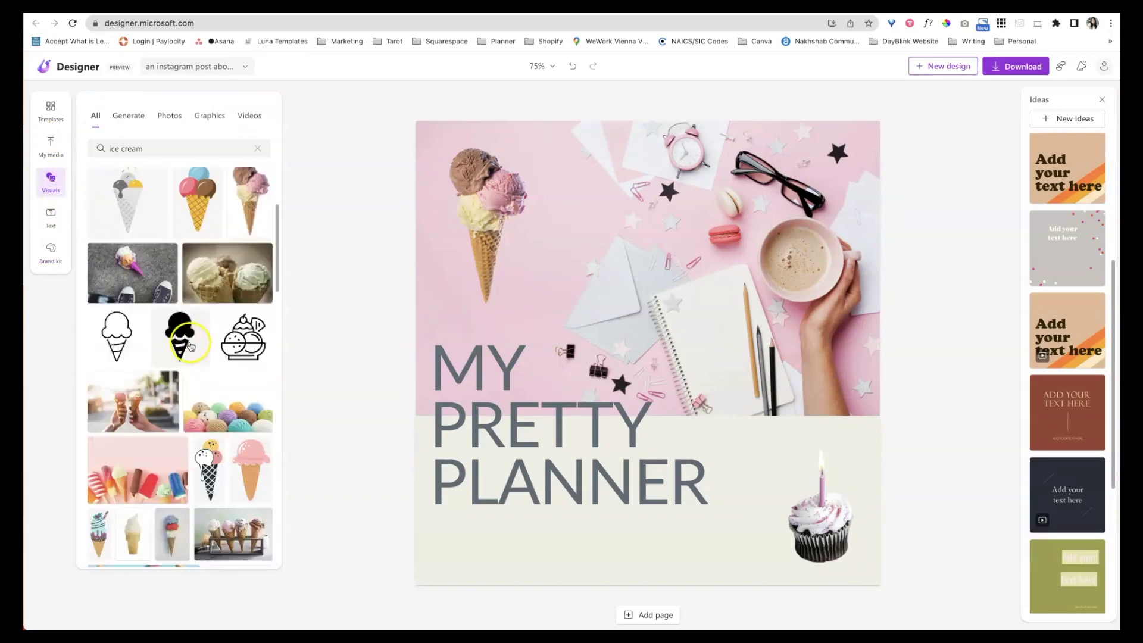
scroll(190, 350, down, 5)
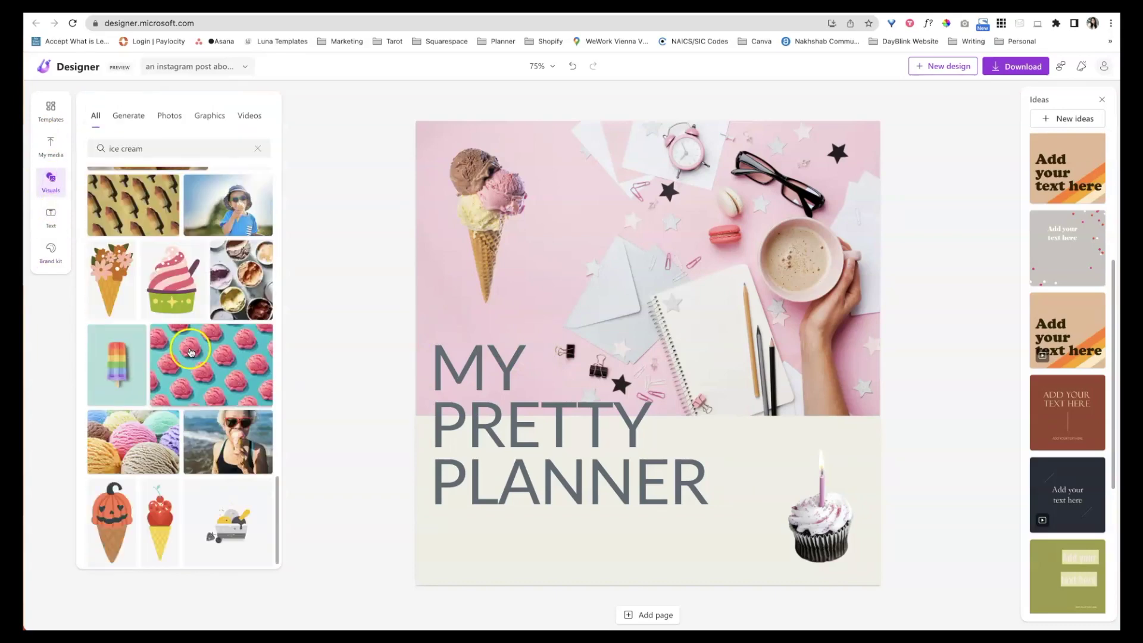
click(169, 117)
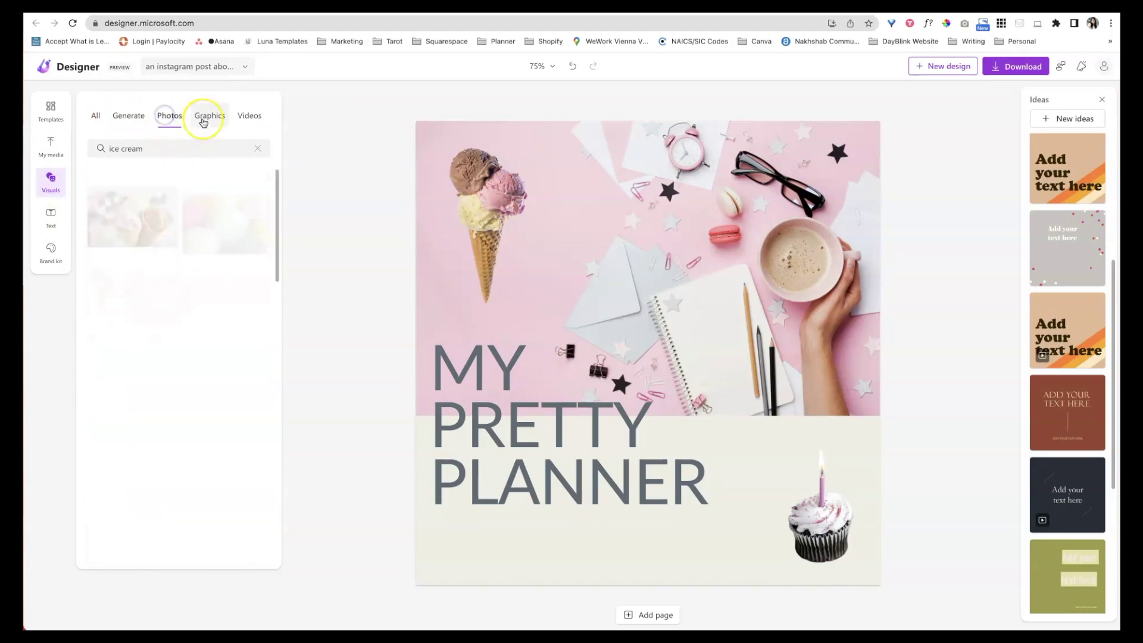
click(205, 117)
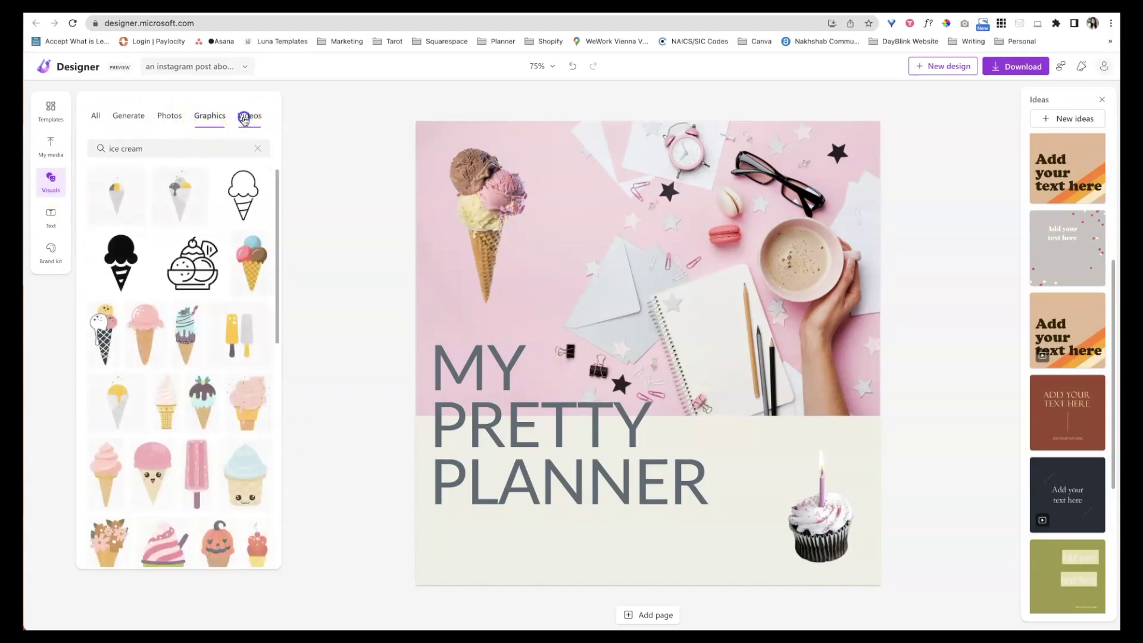
click(248, 116)
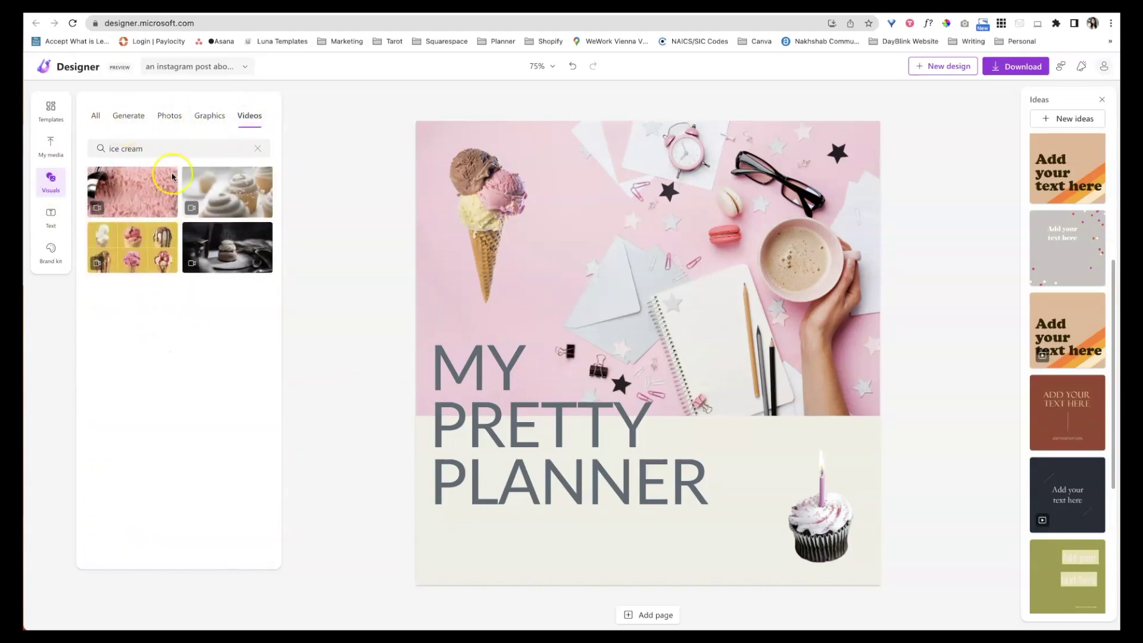
- Look at the Generate image option, then show My media with the uploaded pf logo
click(128, 115)
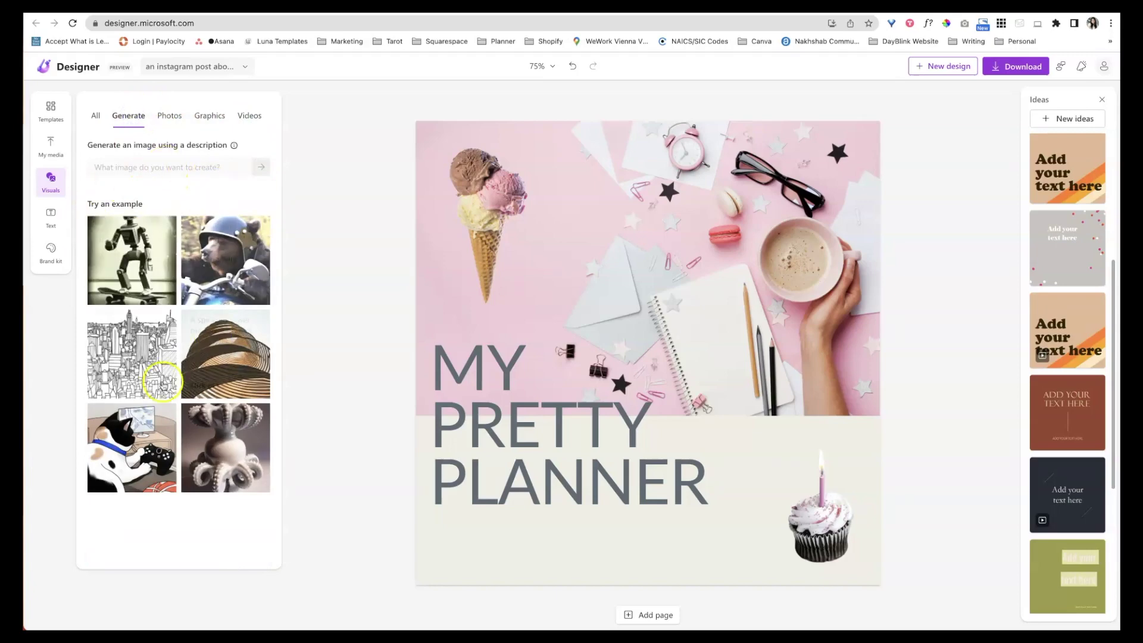
mouse_move(176, 341)
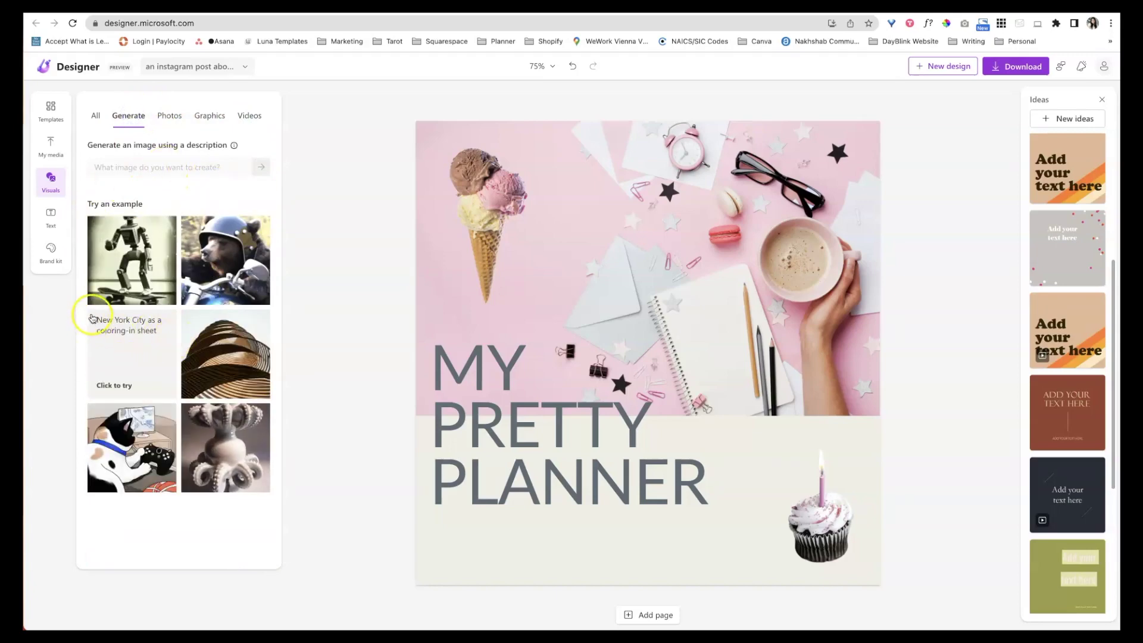
click(57, 144)
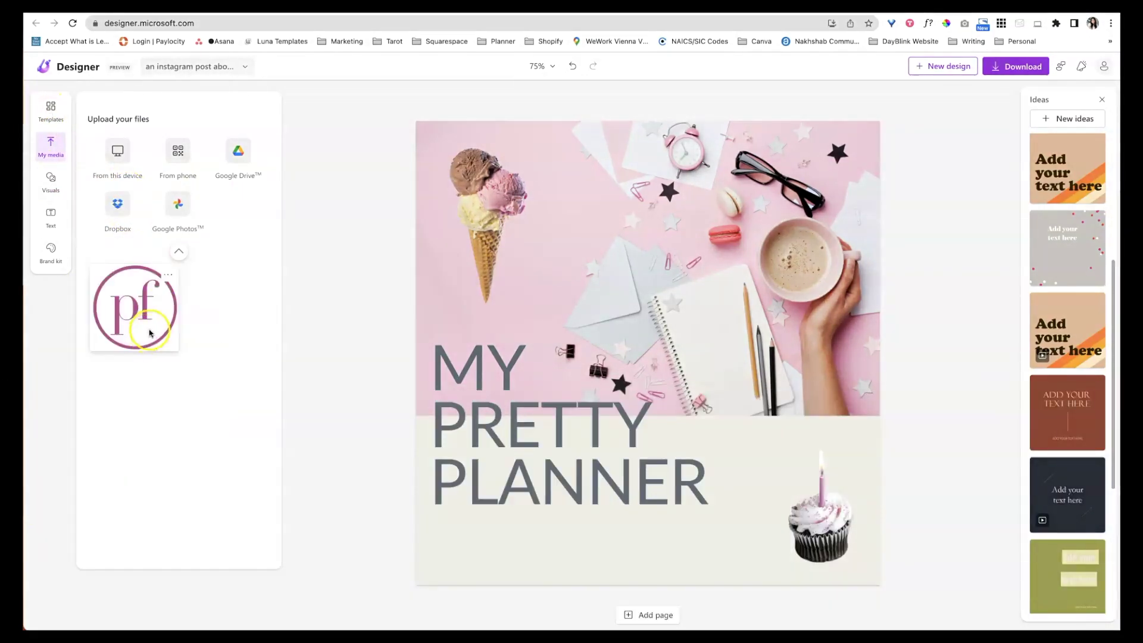
- Upload the pf logo from this device, insert it, and shrink it onto the coffee cup
click(119, 170)
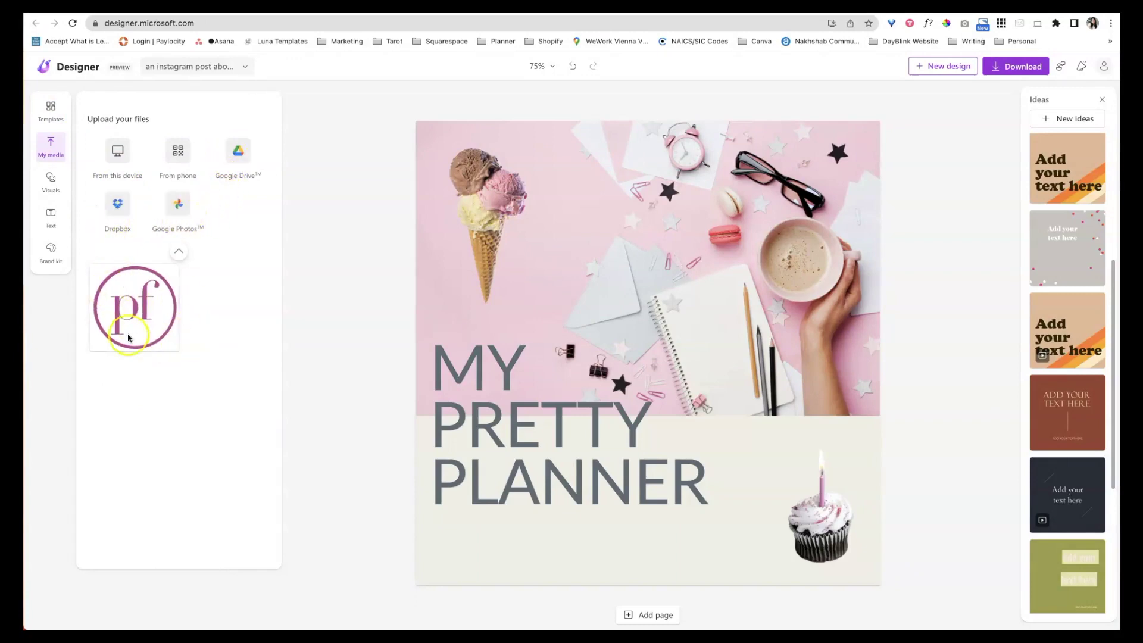
click(127, 304)
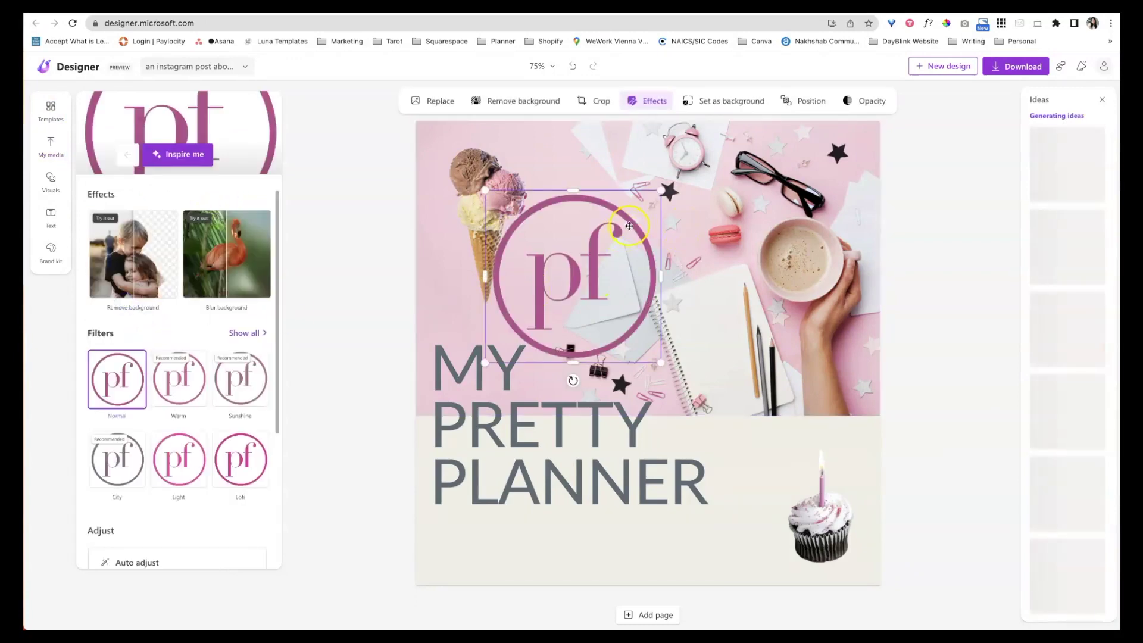
drag(662, 193, 592, 254)
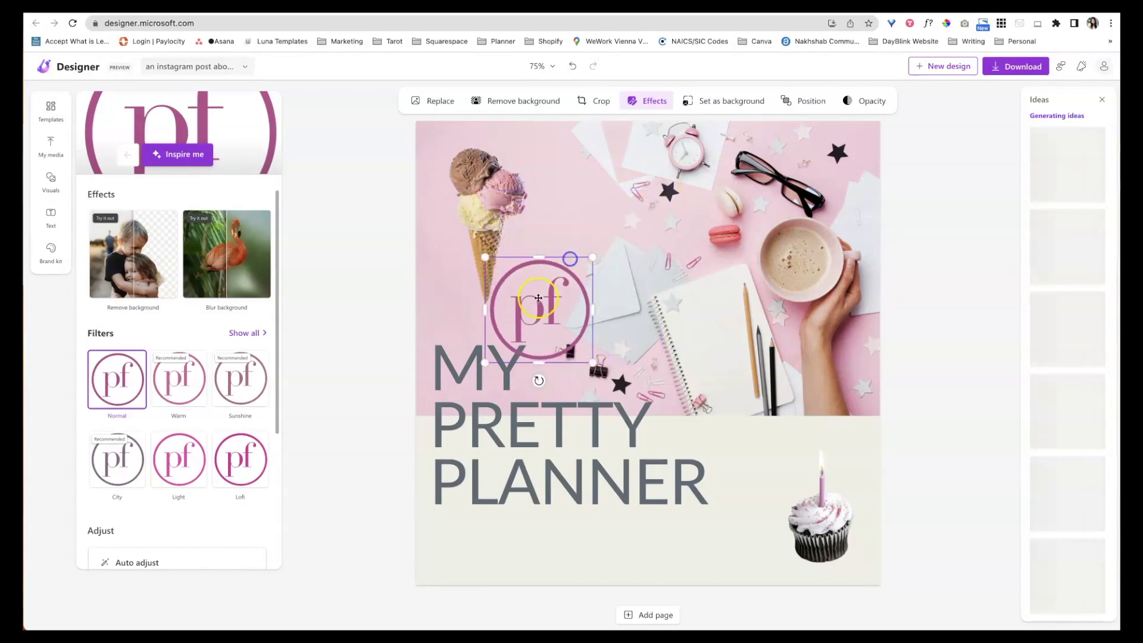
drag(540, 290, 809, 243)
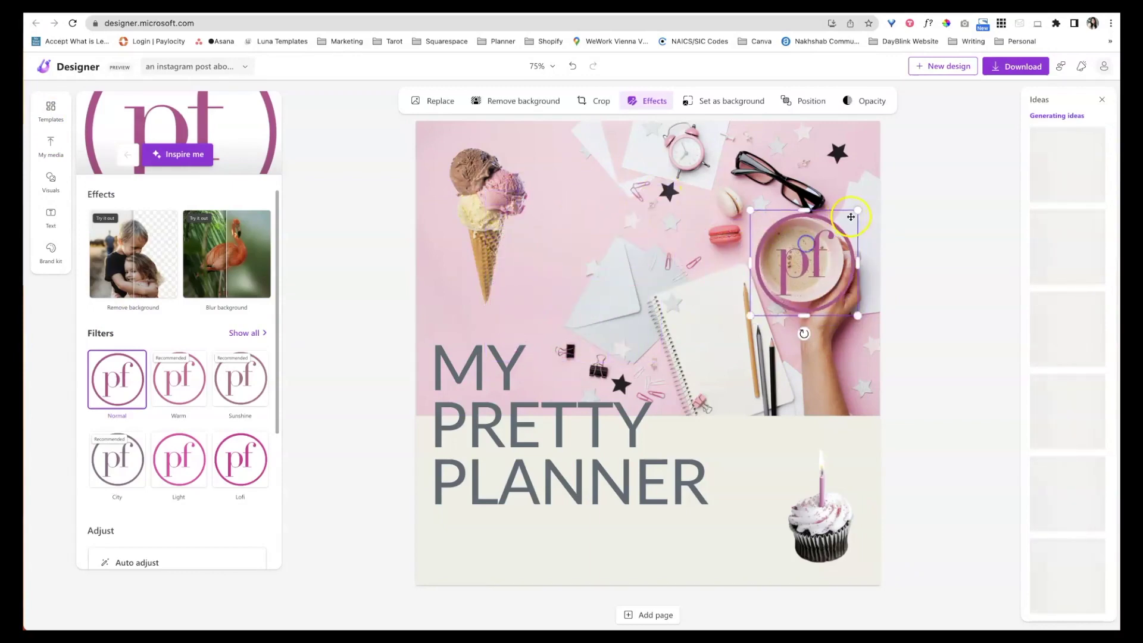
drag(857, 209, 829, 290)
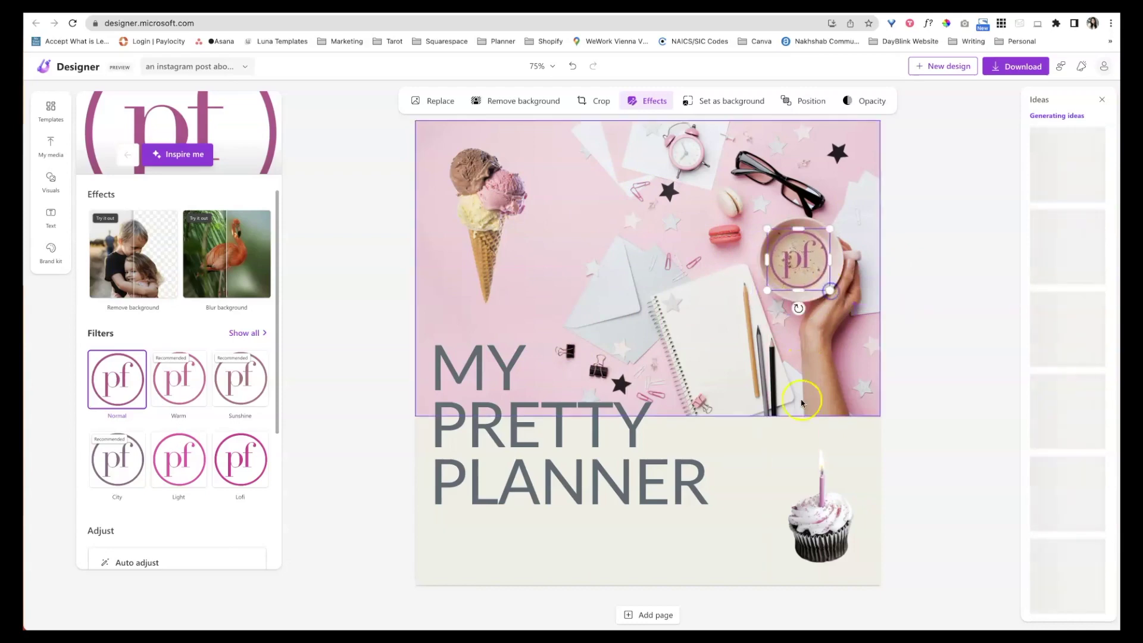
- Give the pf logo the City filter after previewing Sunshine, Warm and Lofi
click(727, 451)
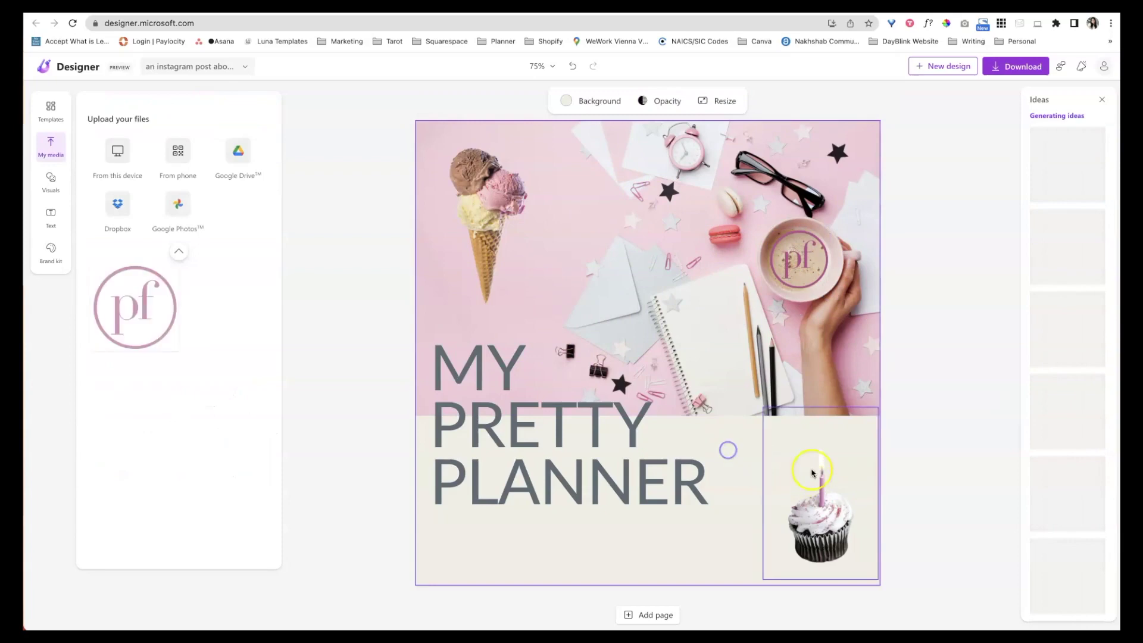
click(806, 260)
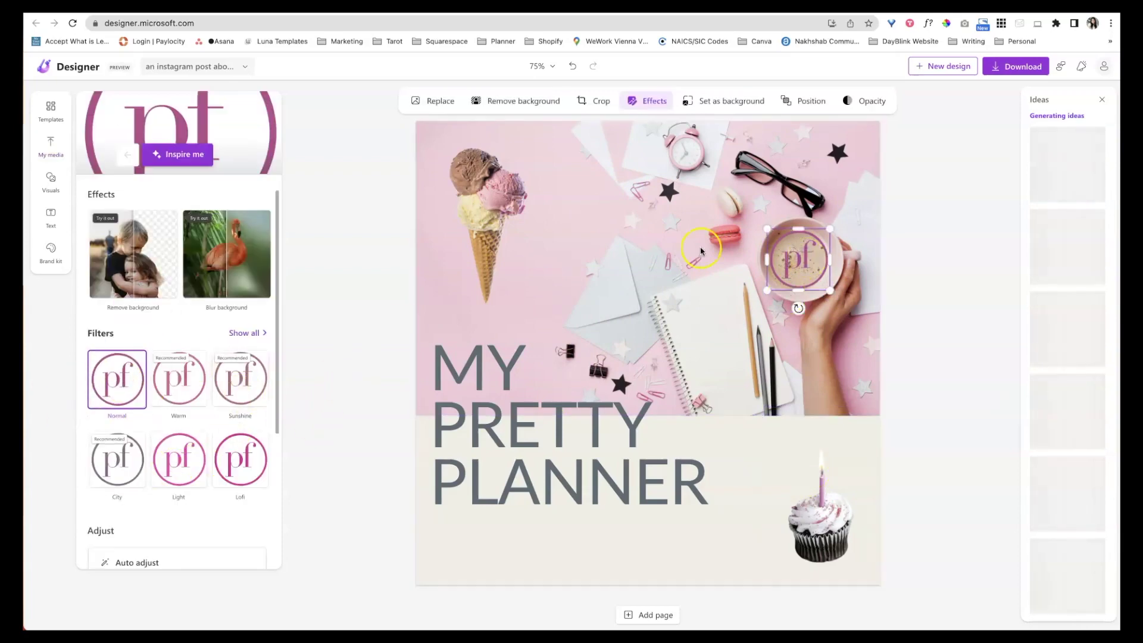
click(239, 390)
click(193, 383)
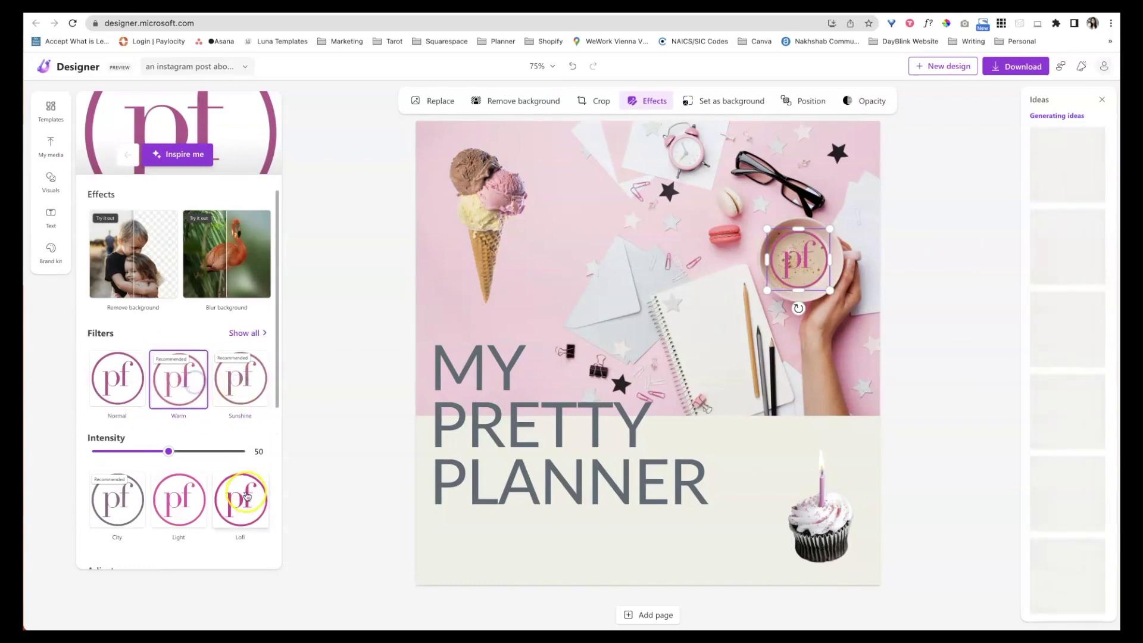
click(246, 495)
click(122, 460)
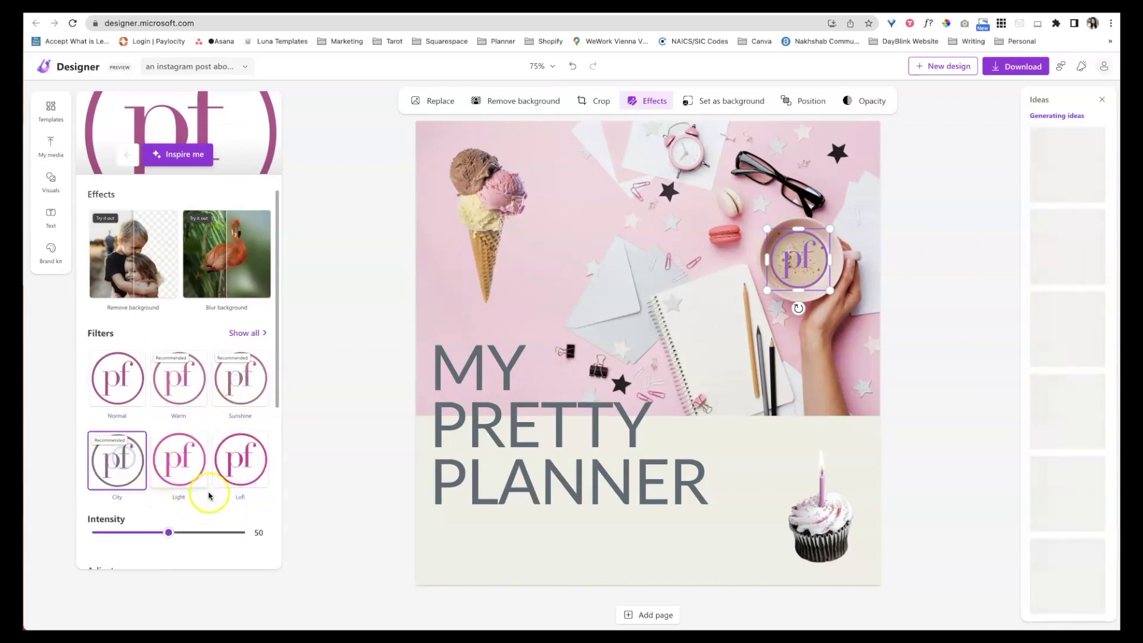
click(427, 597)
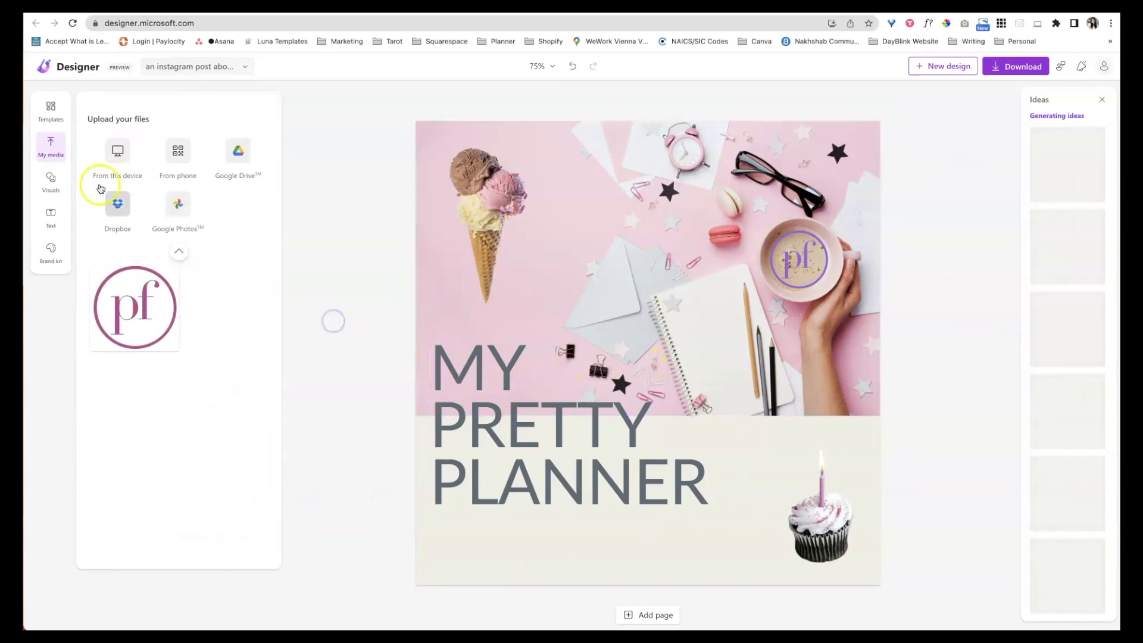
- Apply the MOM template from the template gallery to the post
click(50, 108)
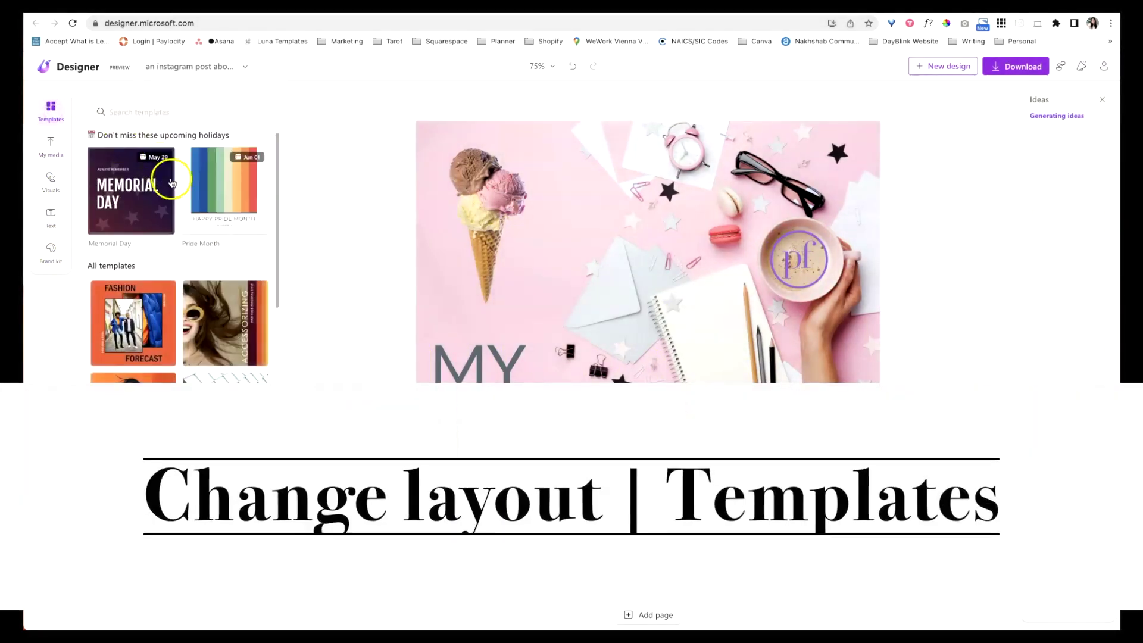
scroll(193, 357, down, 10)
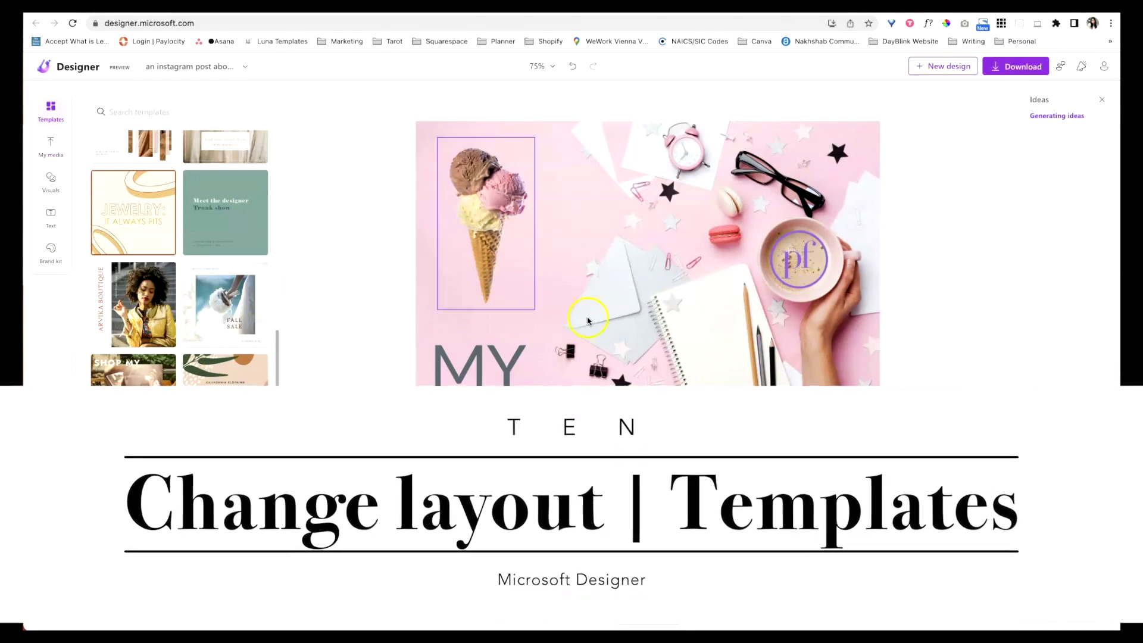
scroll(197, 411, down, 3)
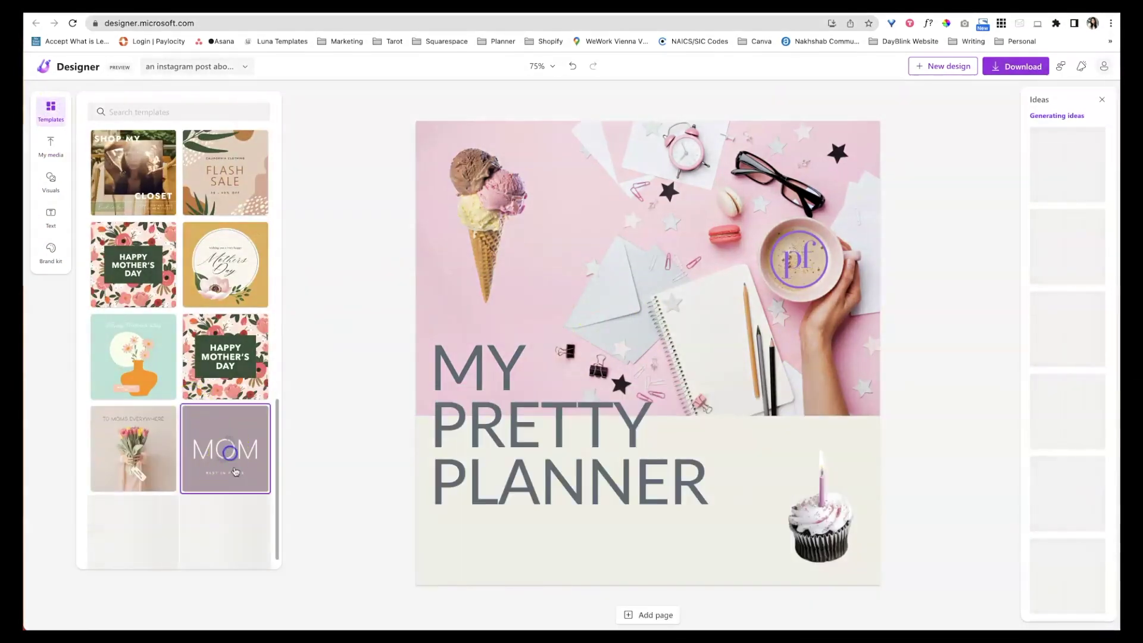
click(131, 391)
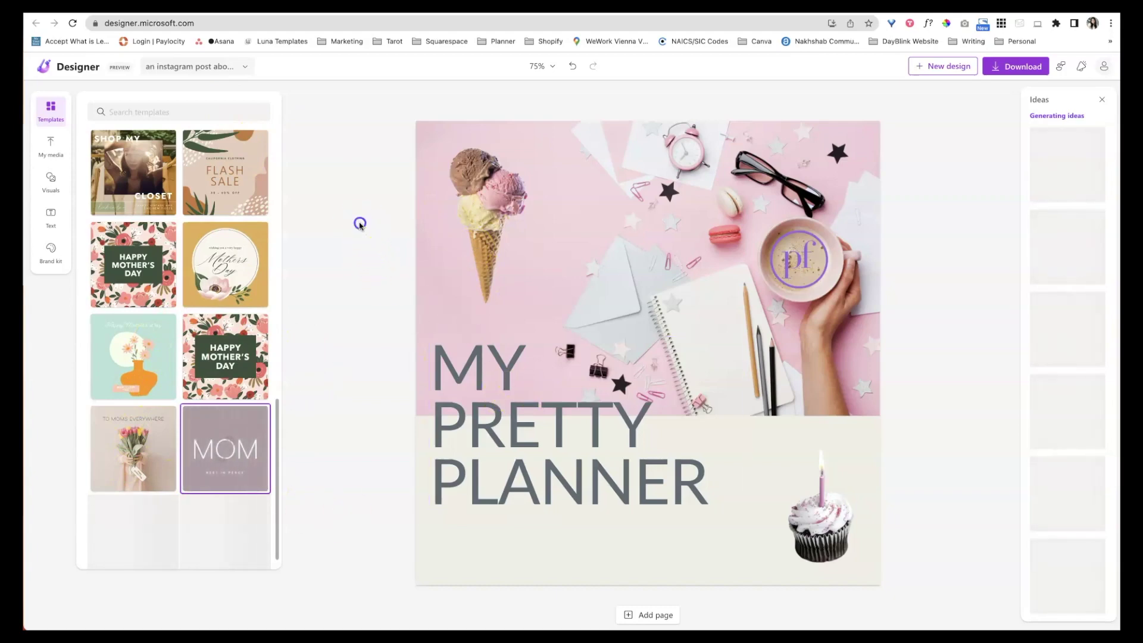
click(50, 107)
- Undo the MOM template with Ctrl+Z to restore the pink photo design
click(315, 139)
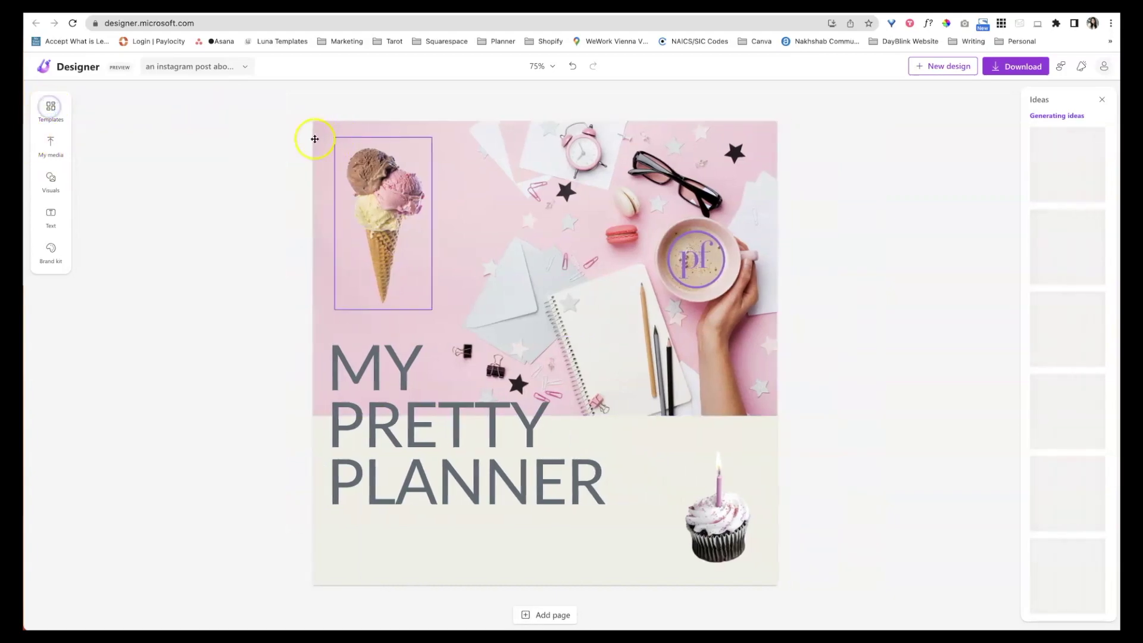
click(847, 374)
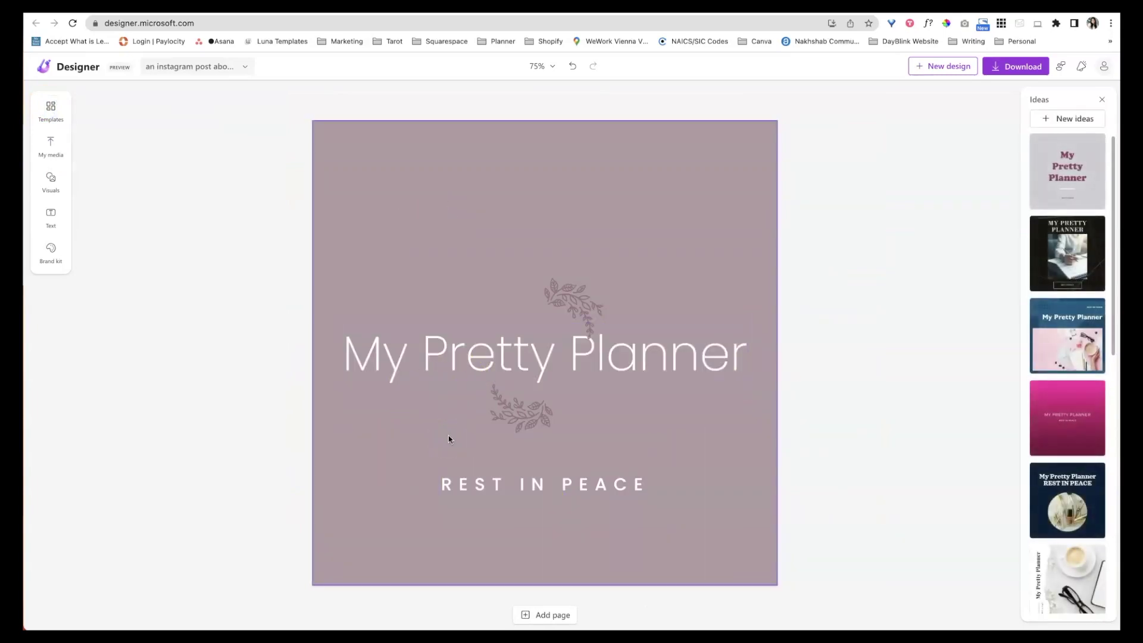
key(ctrl+z)
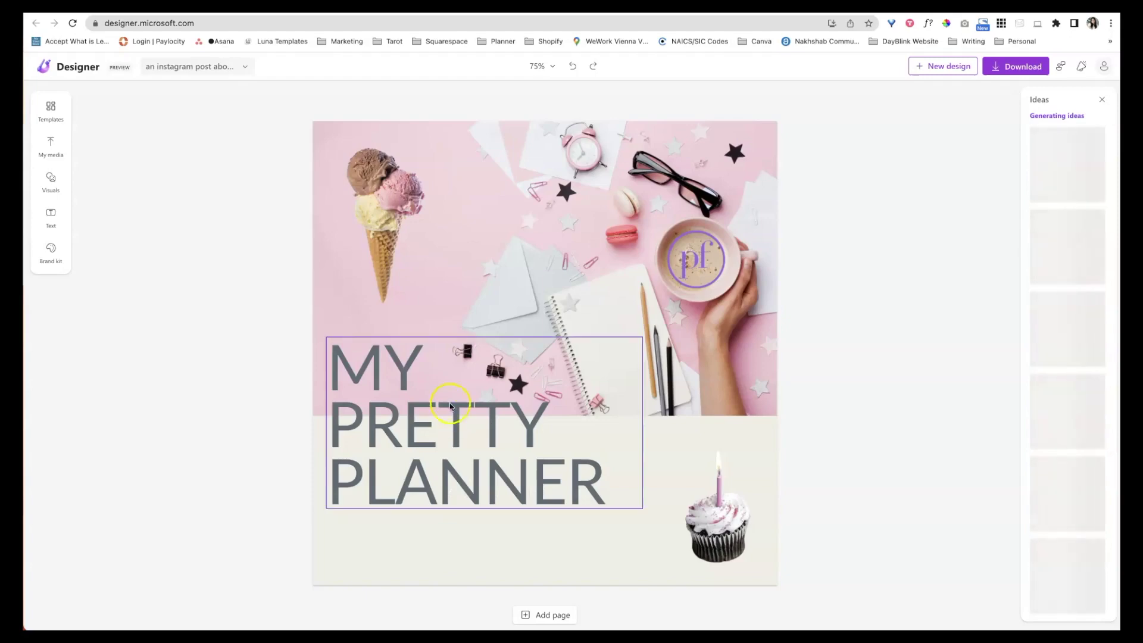
click(895, 244)
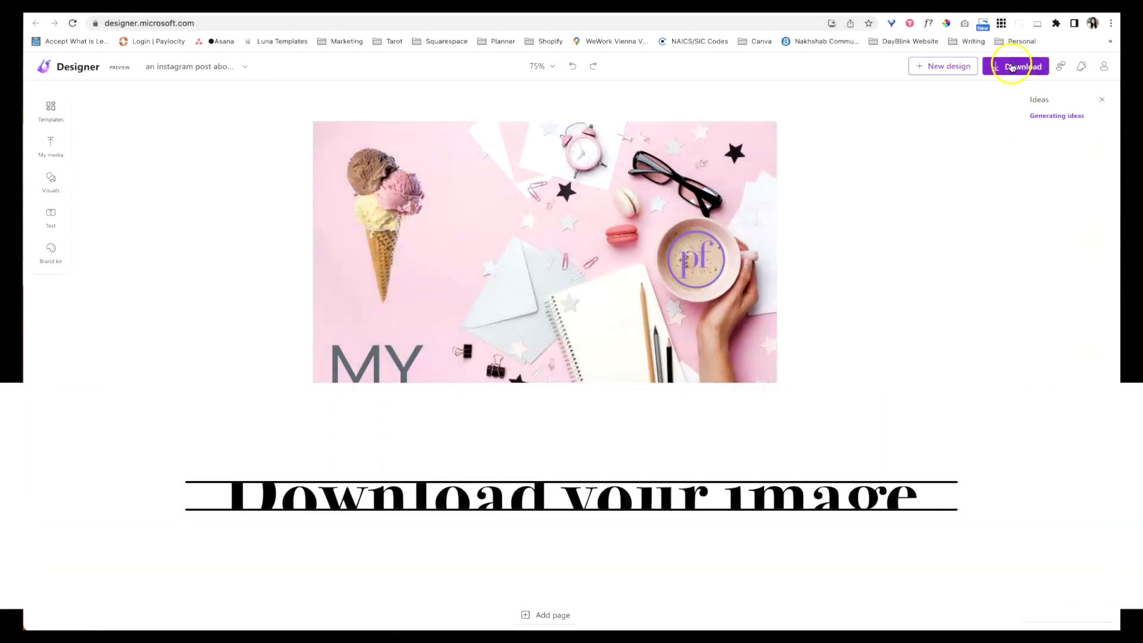
- Download the planner post with the PNG (Recommended) file type
click(1012, 67)
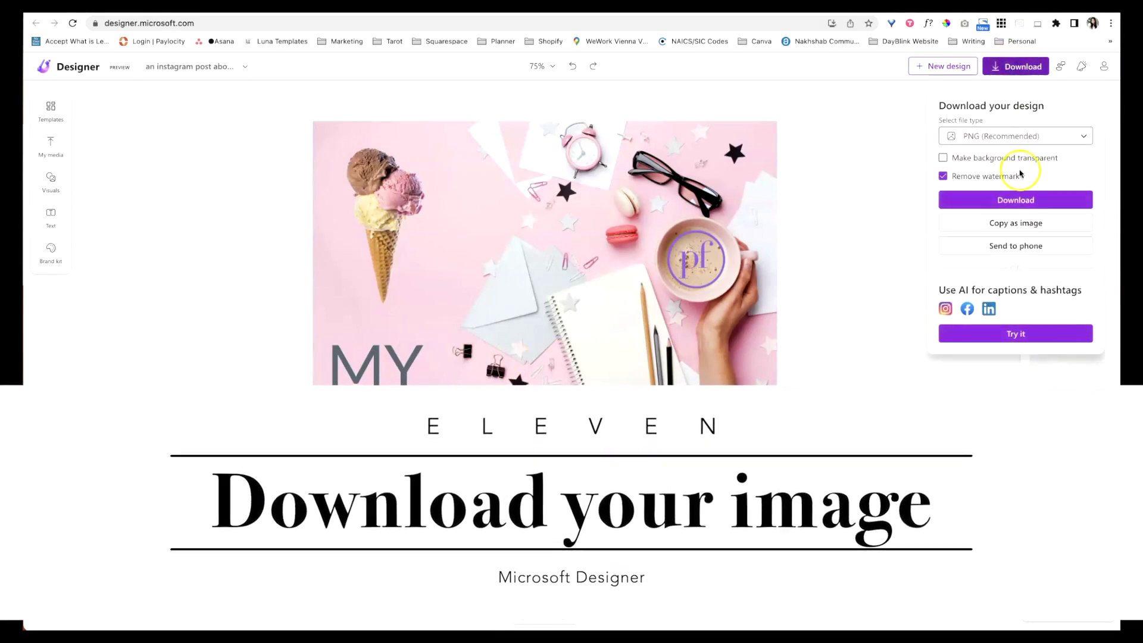
click(1047, 136)
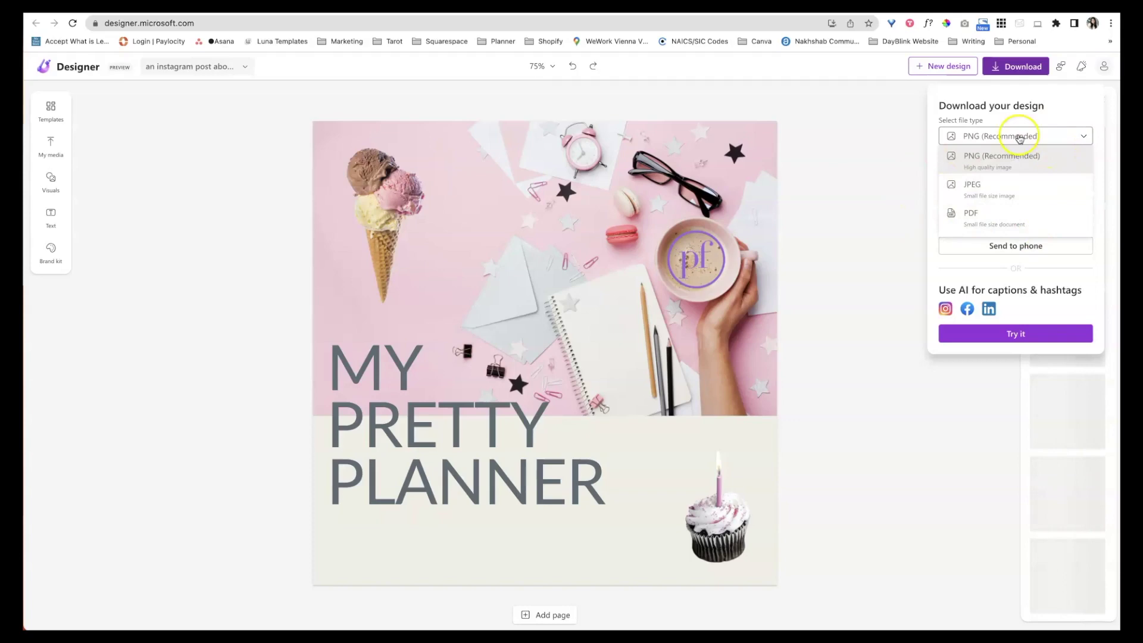
click(1076, 102)
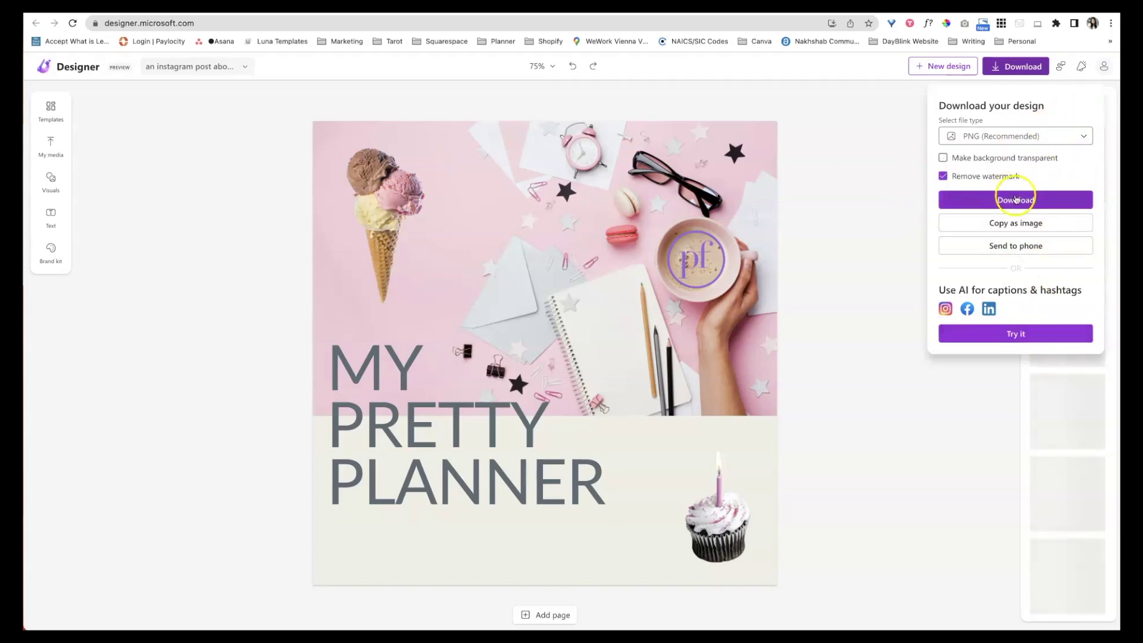
click(1003, 334)
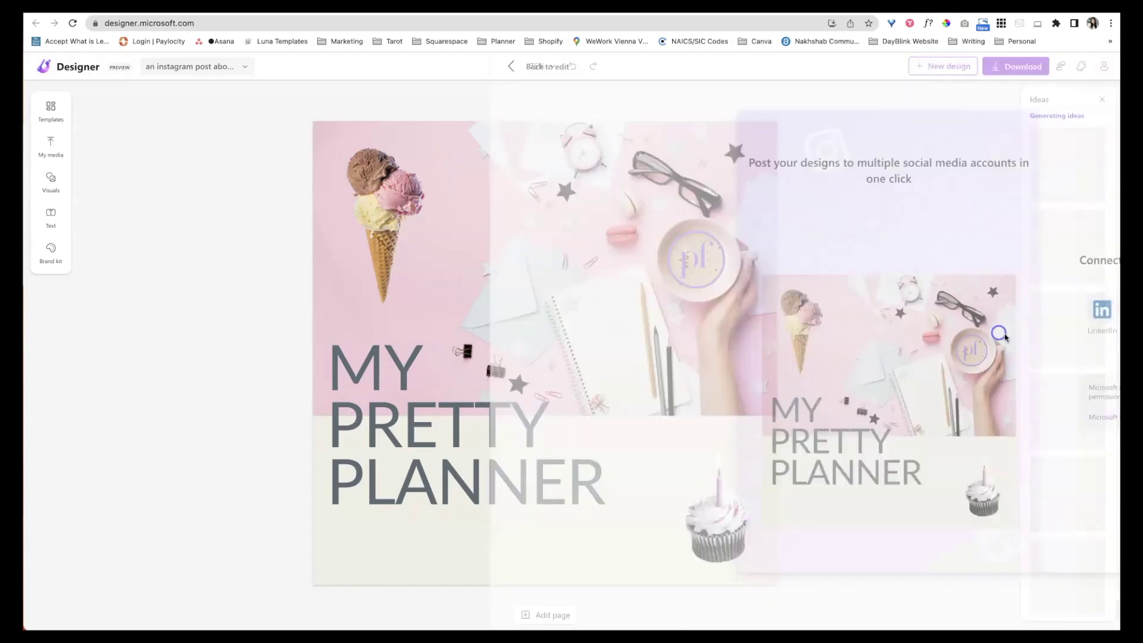